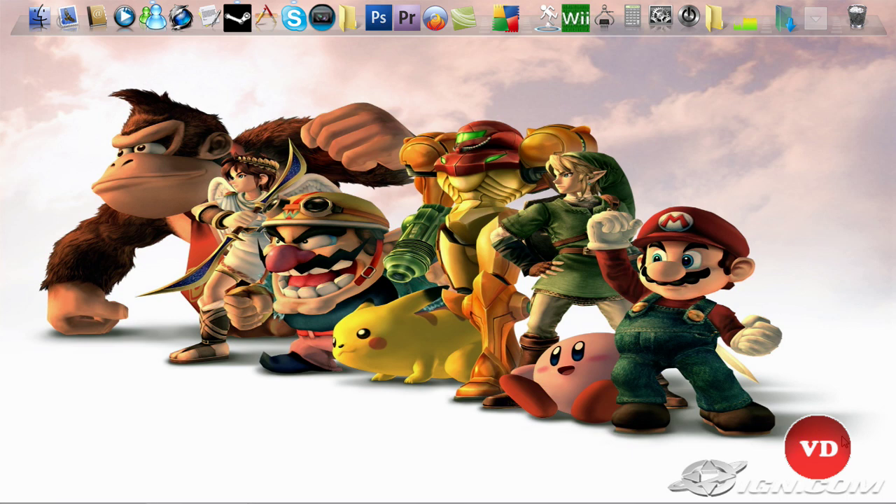
click(181, 21)
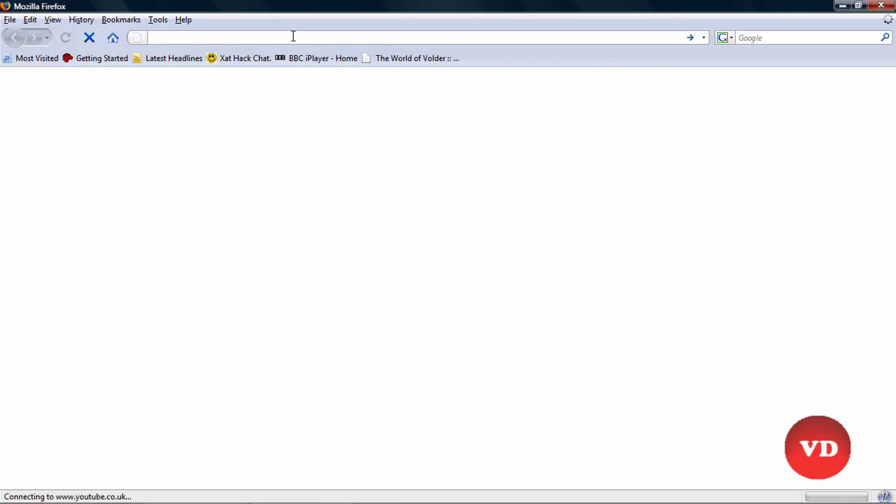
click(294, 36)
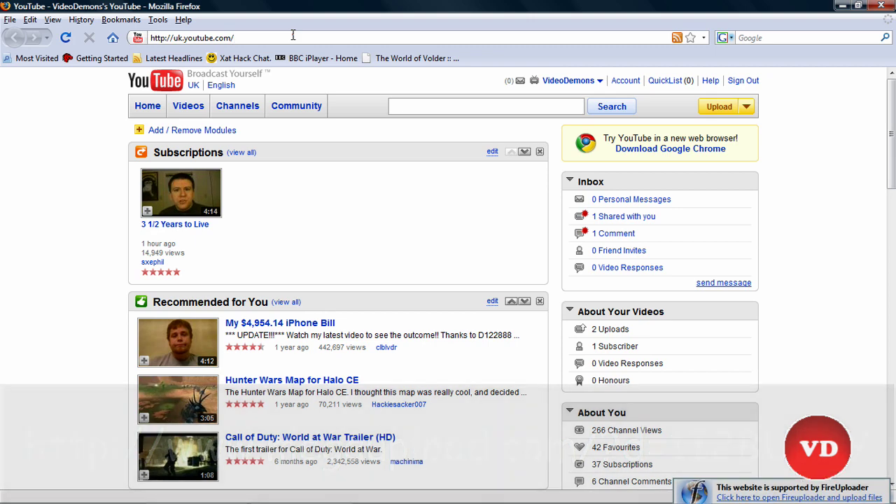
click(293, 35)
text(http://www.megaupload.com/?d=1I2BU4Y)
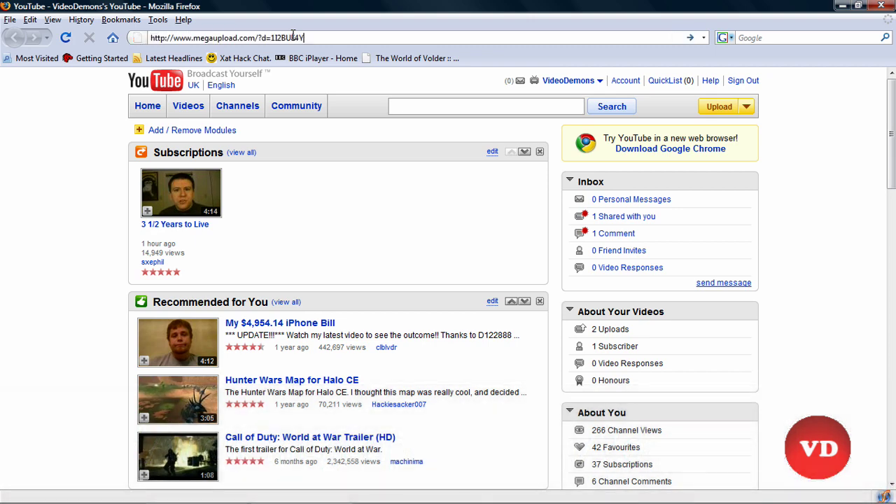
key(Return)
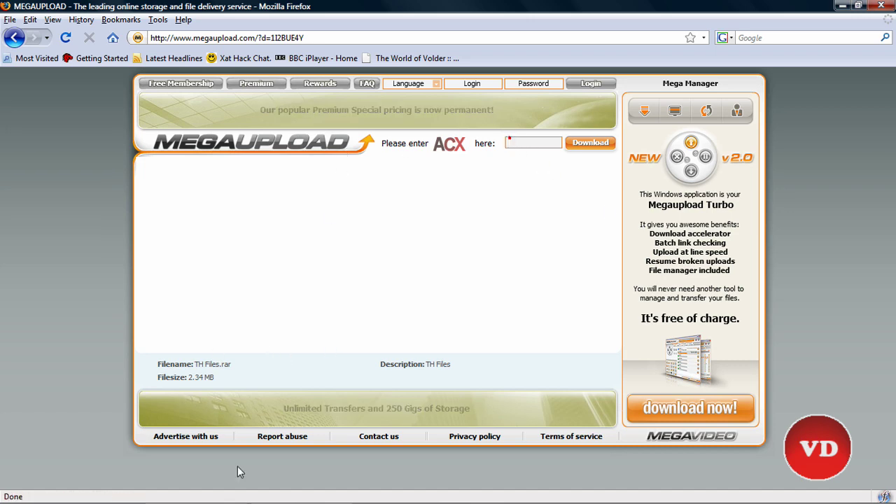
click(510, 138)
Step: Switch to WinRAR and look over the WIIScrubber folder, SZSModifierSetup(3).zip and SetupImgBurn_2.4.2.0.exe inside WIIScrubber.rar
click(196, 495)
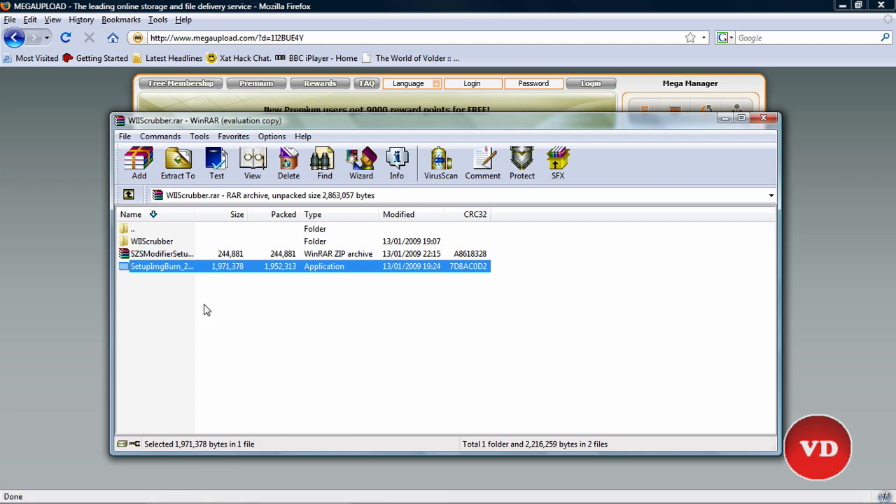
click(158, 242)
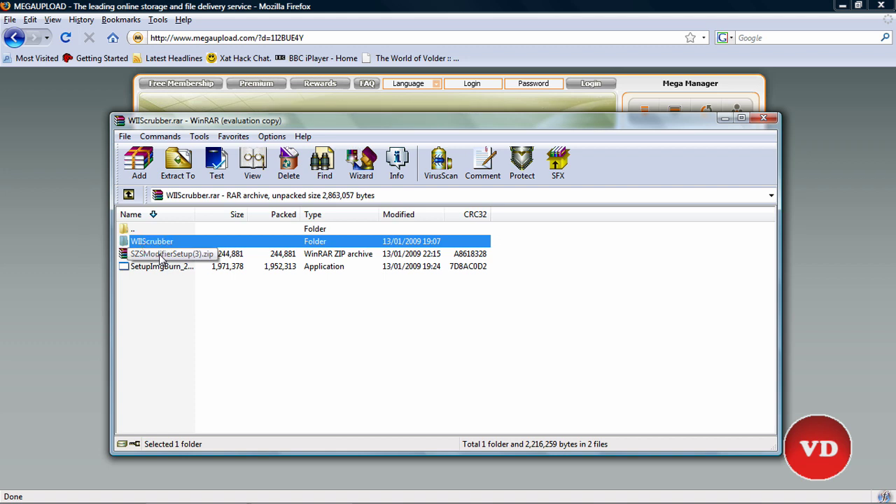
click(160, 256)
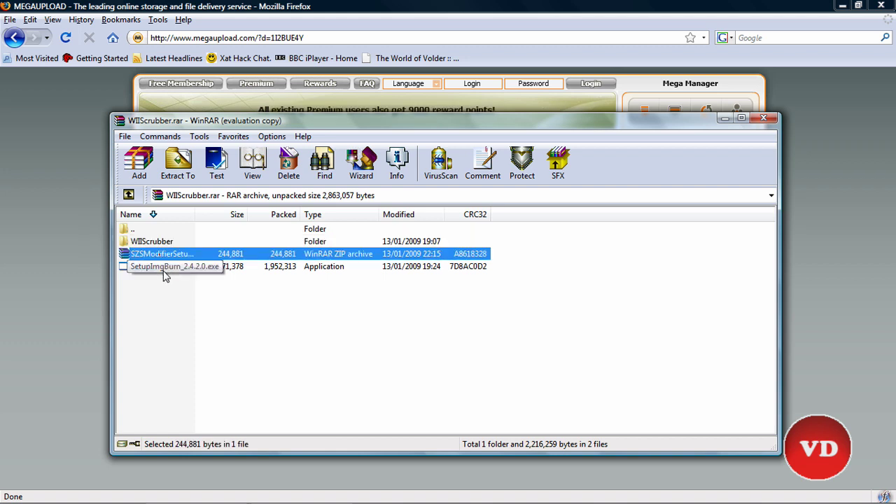
click(167, 268)
click(173, 283)
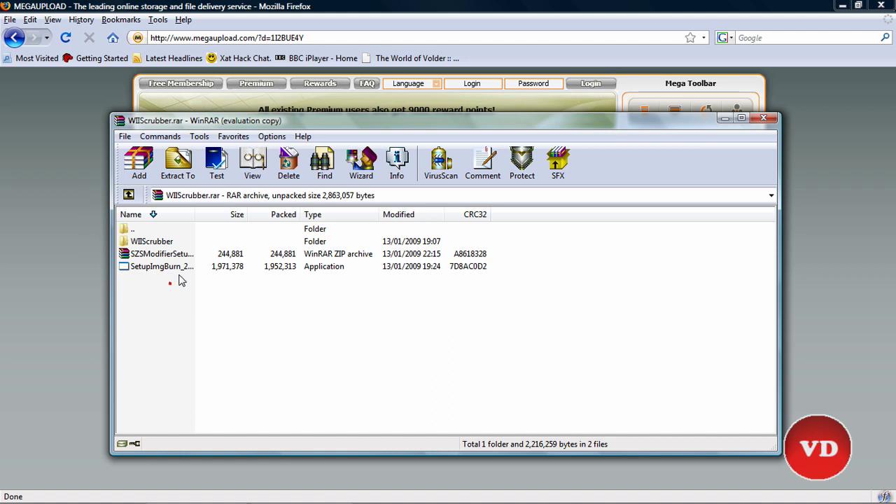
click(178, 280)
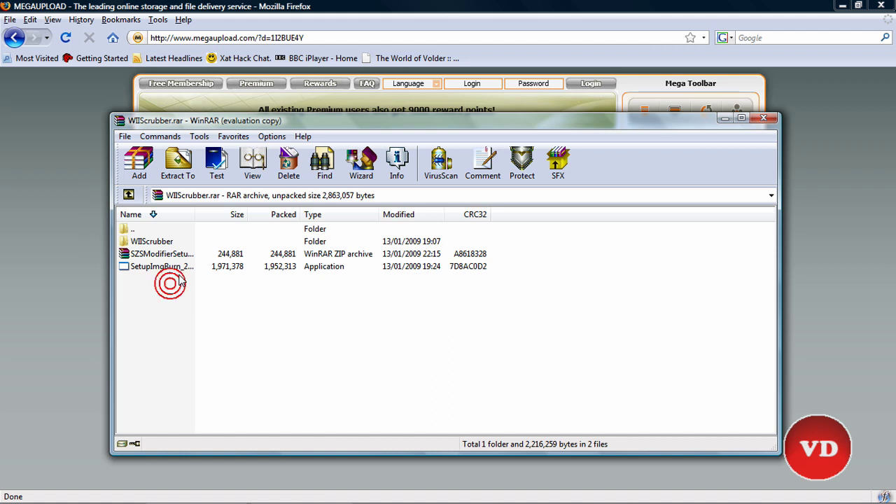
Step: Try to run MakeKeyBin.exe from the archive's WIIScrubber folder and return to the archive's top level
double_click(170, 242)
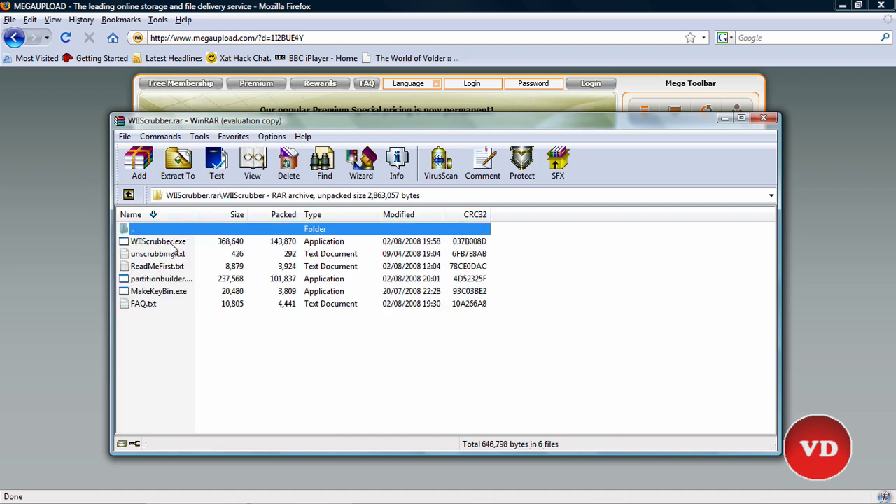
double_click(178, 298)
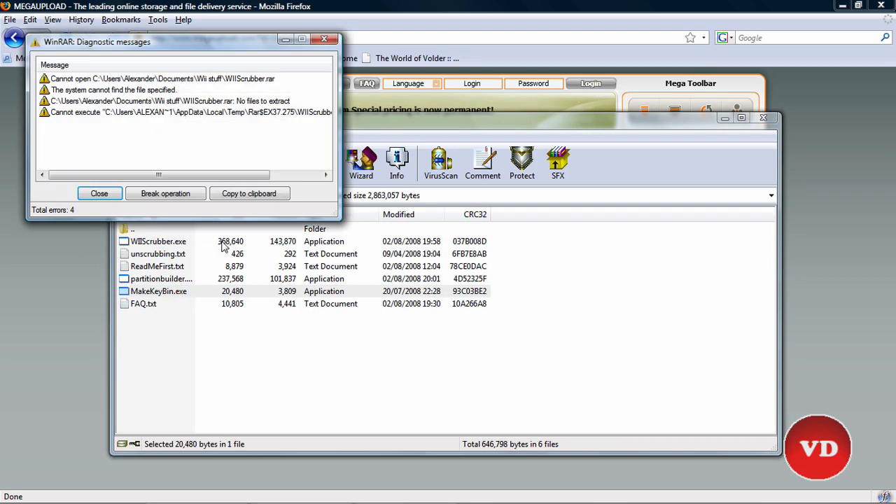
click(98, 193)
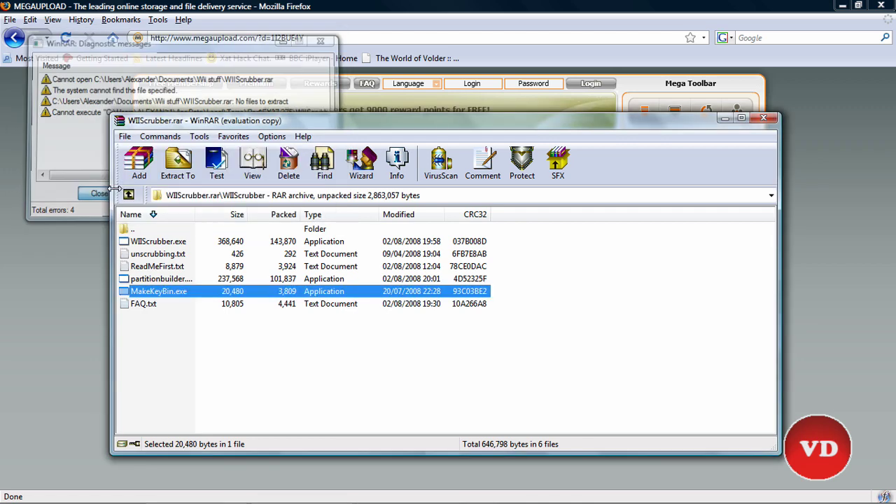
double_click(169, 297)
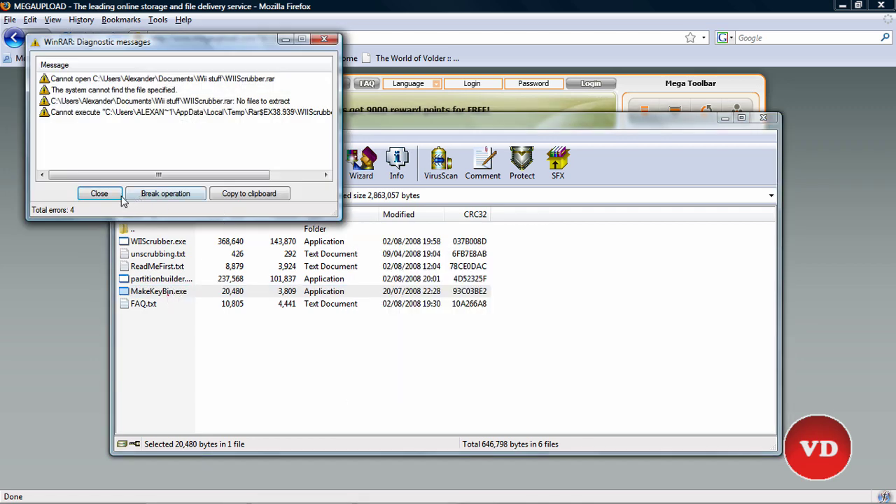
click(98, 194)
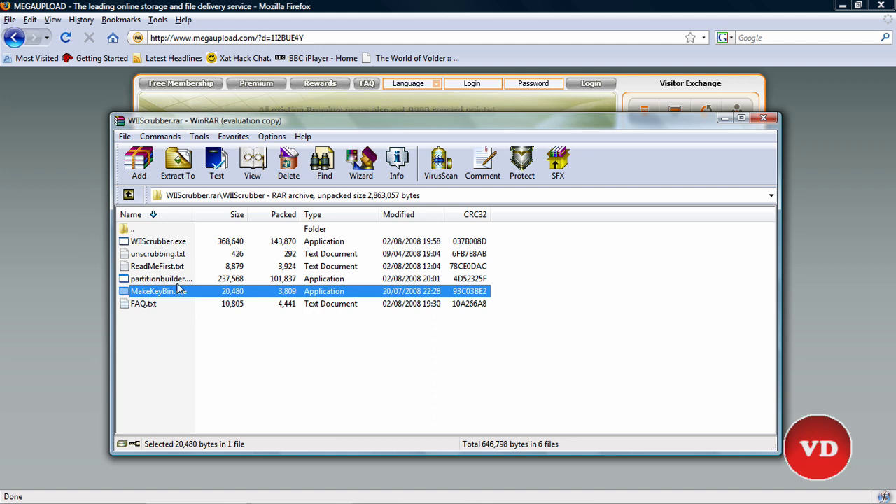
click(128, 194)
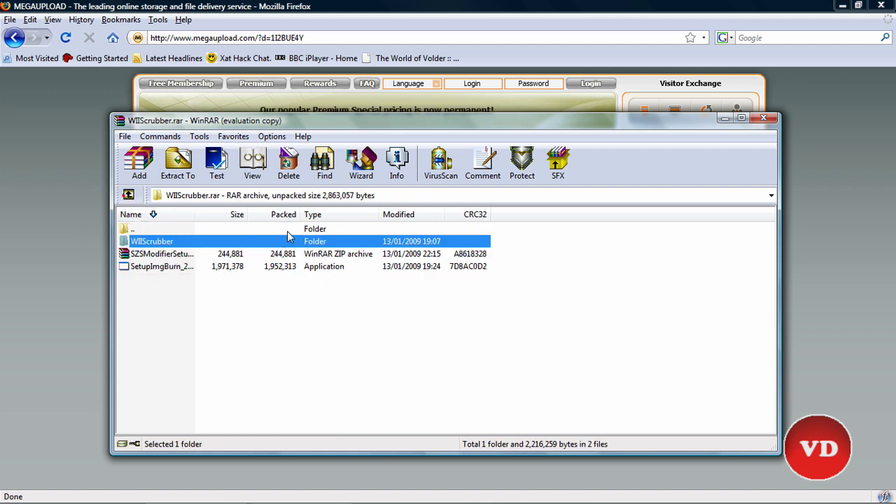
click(278, 256)
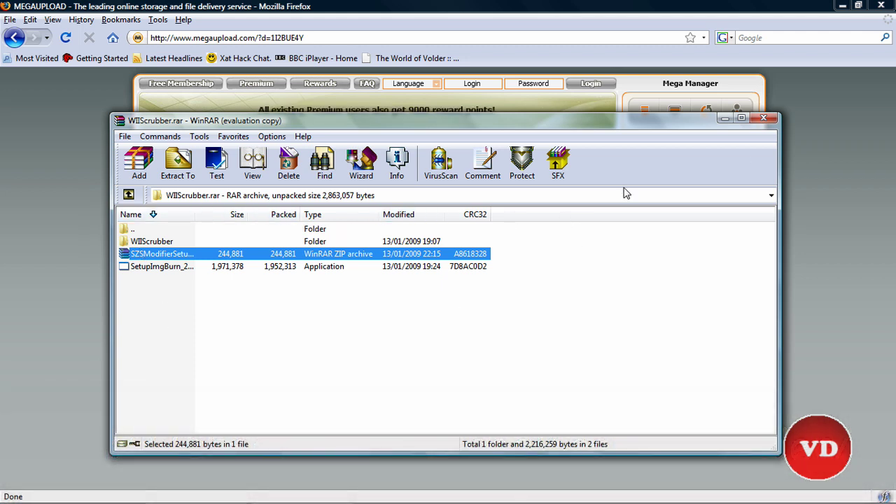
Step: Minimise the archive and browser windows and launch WIIScrubber from the WIIScrubber folder inside Wii stuff
click(724, 117)
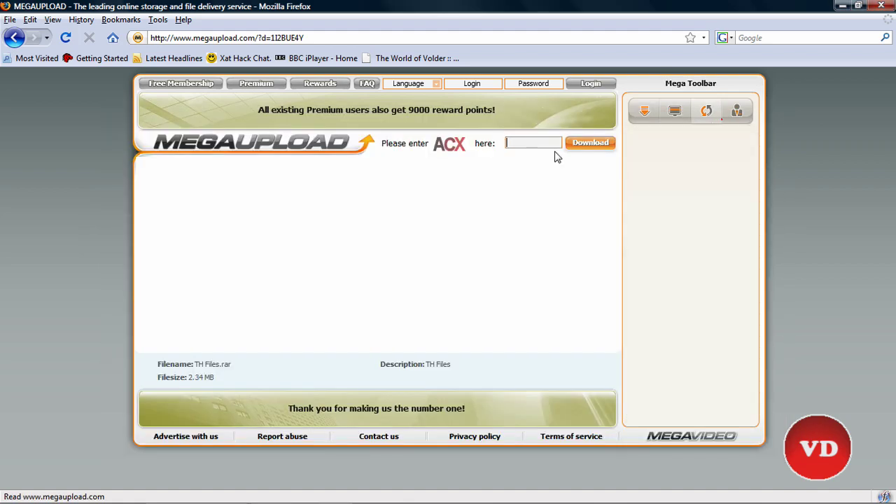
click(842, 5)
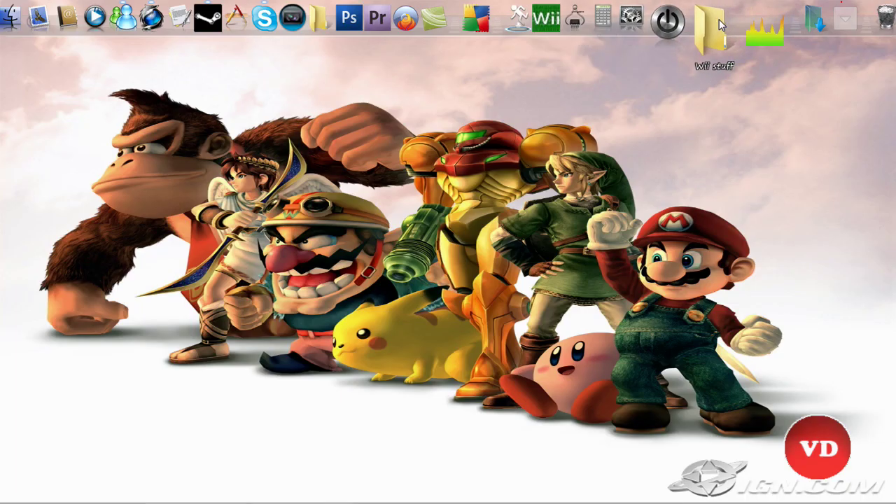
click(717, 26)
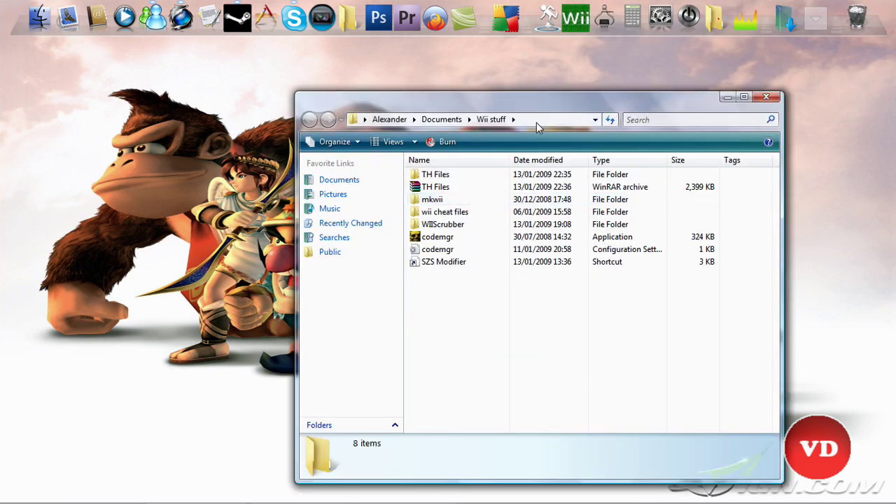
double_click(447, 227)
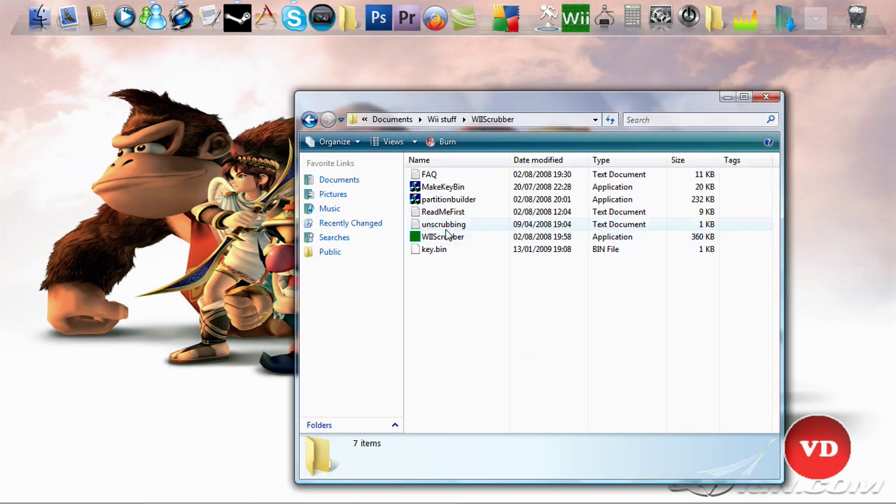
double_click(442, 237)
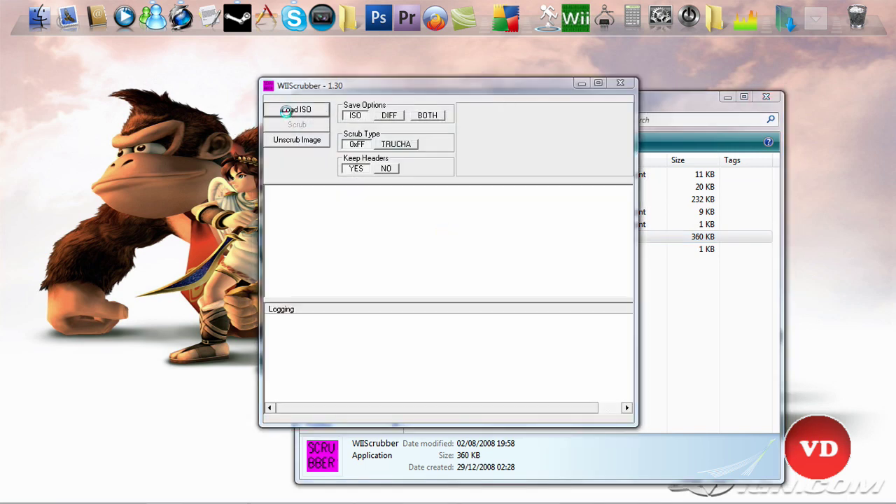
Step: Load the RMCP ISO image from the Downloads folder into WIIScrubber
click(287, 109)
click(501, 217)
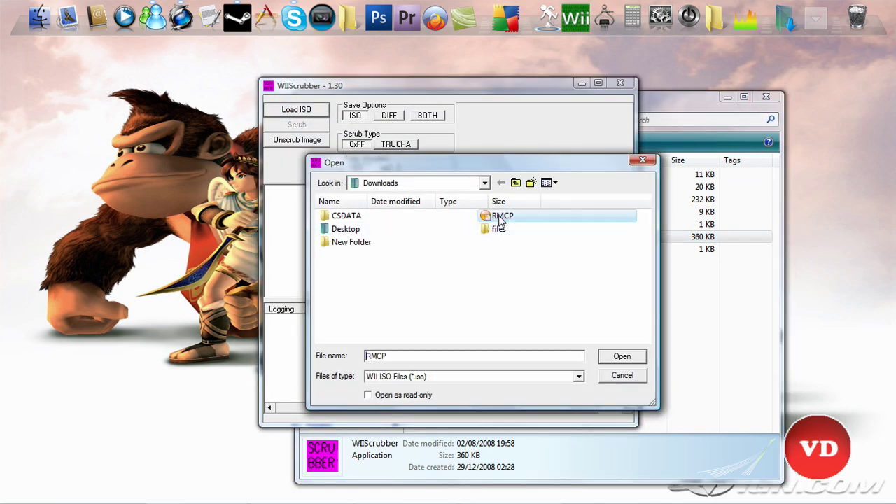
click(614, 358)
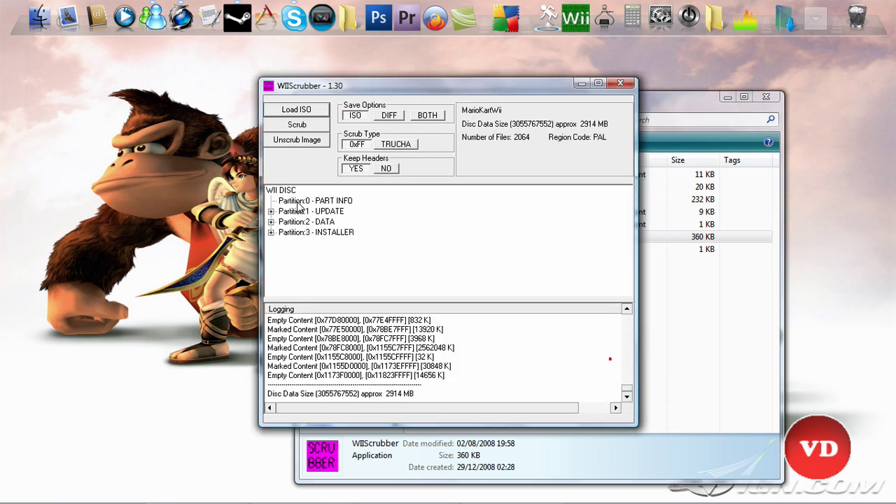
Step: Expand Partition:2 - DATA down to the Course folder under Race to list the track files
click(271, 221)
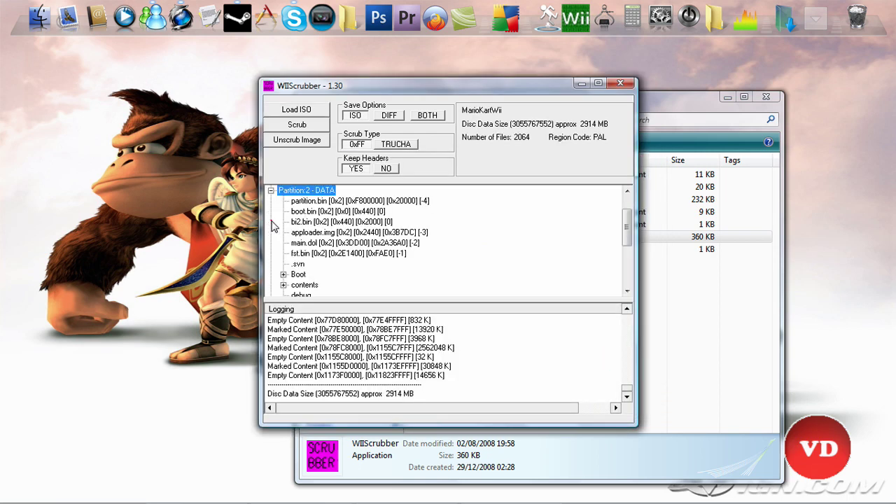
click(272, 223)
drag(627, 232, 628, 258)
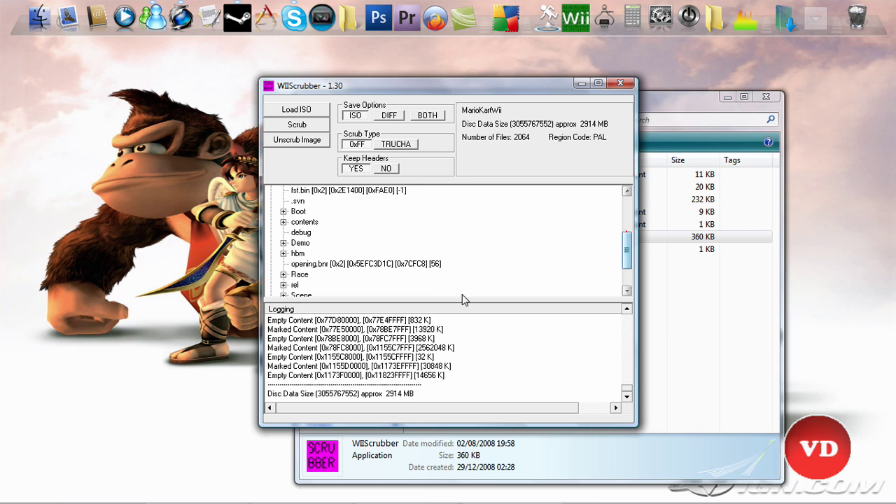
click(283, 275)
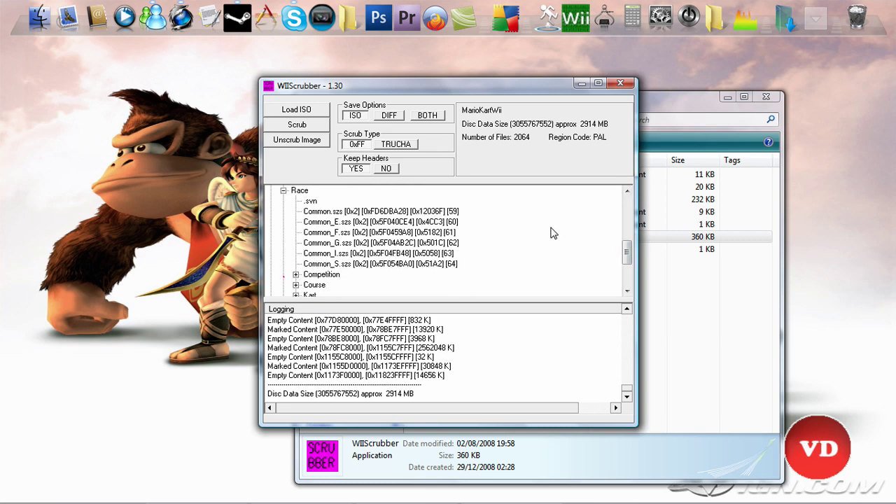
click(294, 284)
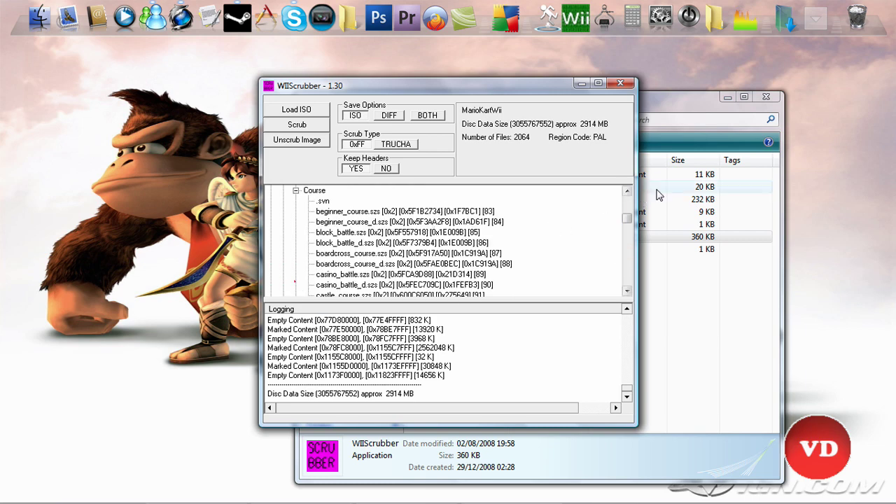
mouse_move(627, 218)
mouse_down()
mouse_move(627, 233)
mouse_move(627, 222)
mouse_up()
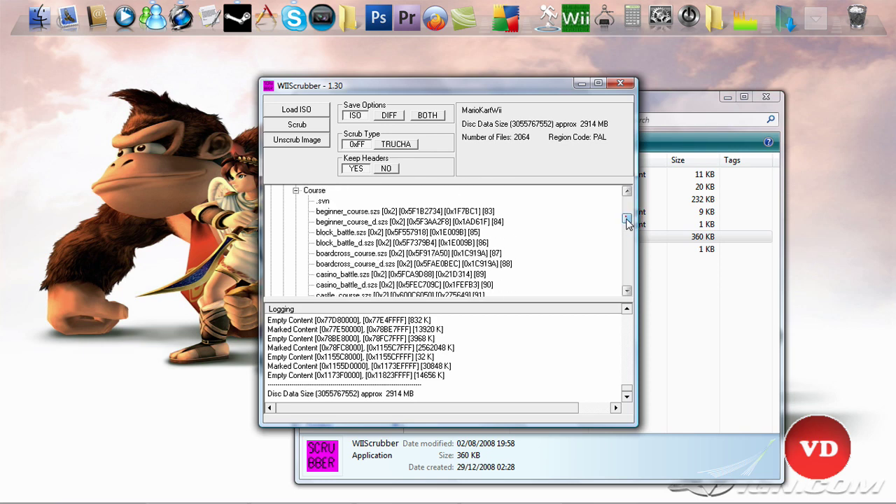
Step: Start extracting boardcross_course_d.szs from the Course folder and cancel the save
click(388, 264)
right_click(389, 266)
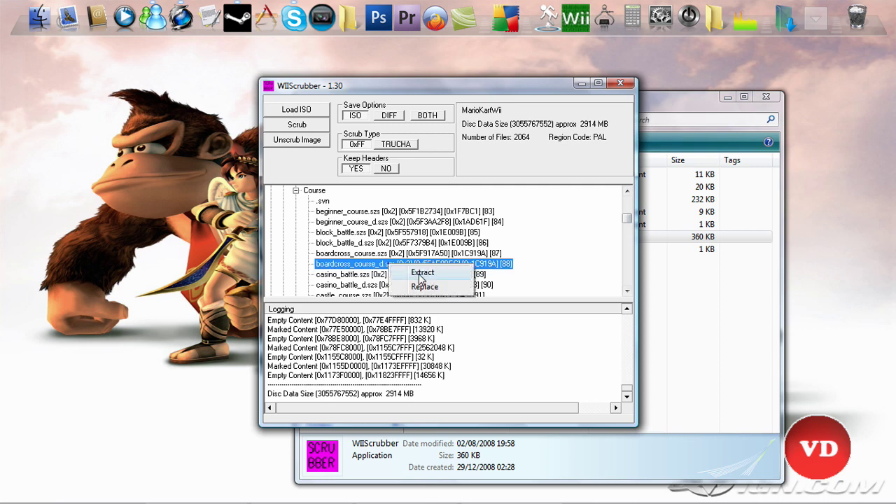
click(421, 274)
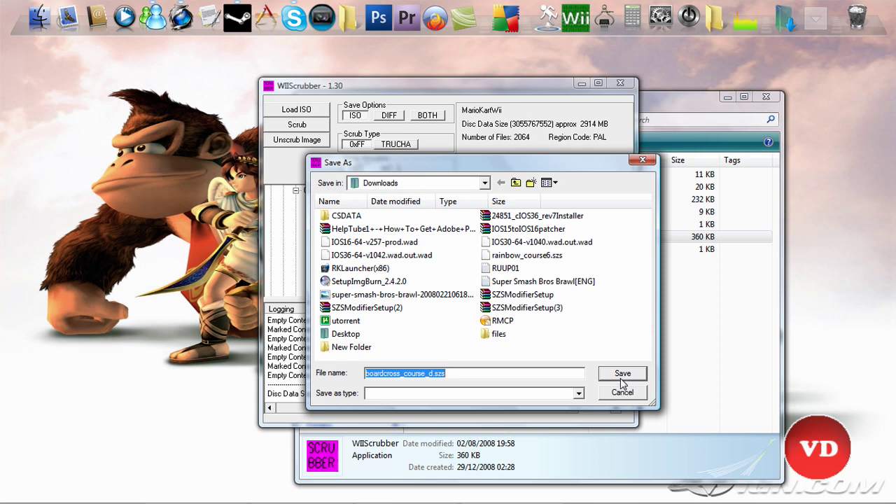
click(620, 392)
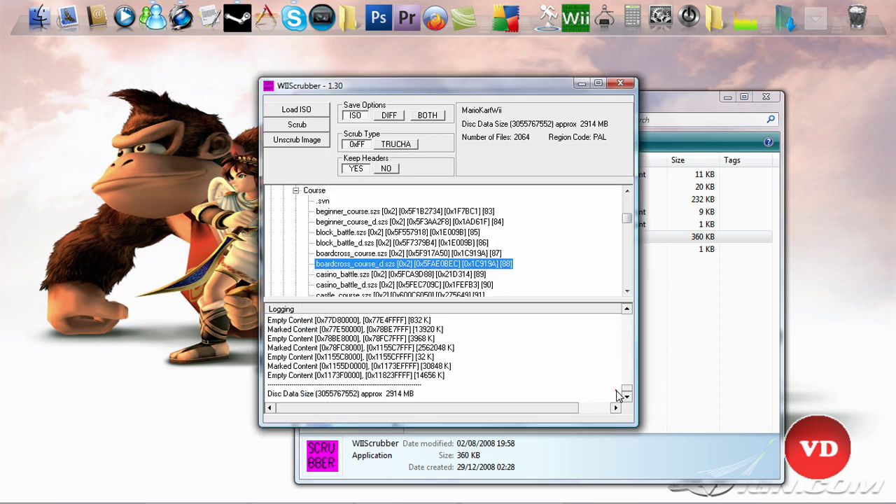
Step: Minimise WIIScrubber, launch SZS Modifier and open koopa_course.szs from the Exstracted MKW files folder
click(582, 83)
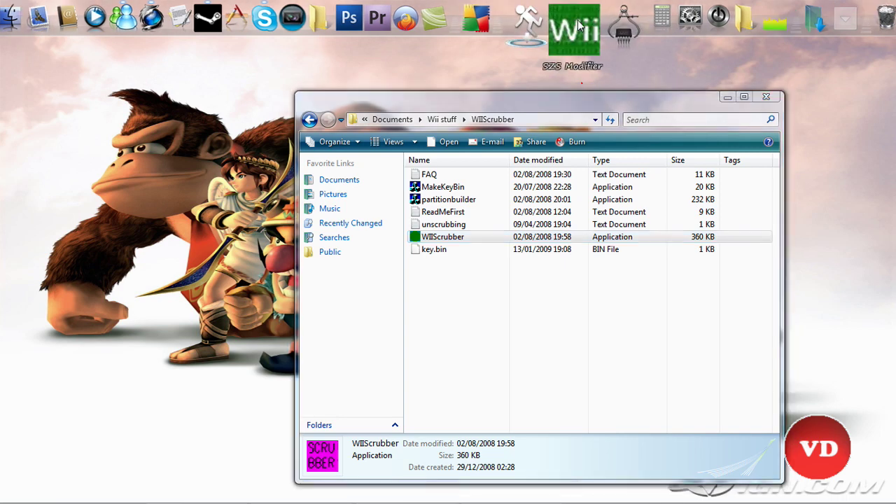
click(579, 26)
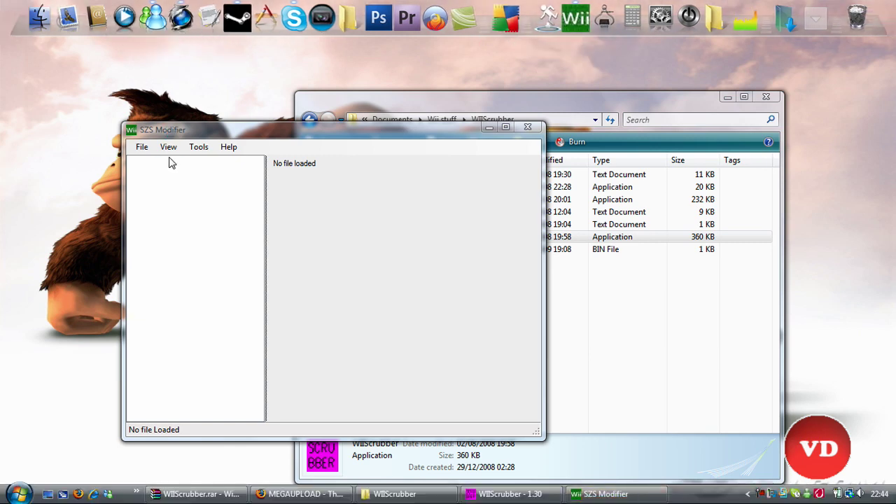
click(144, 149)
click(155, 161)
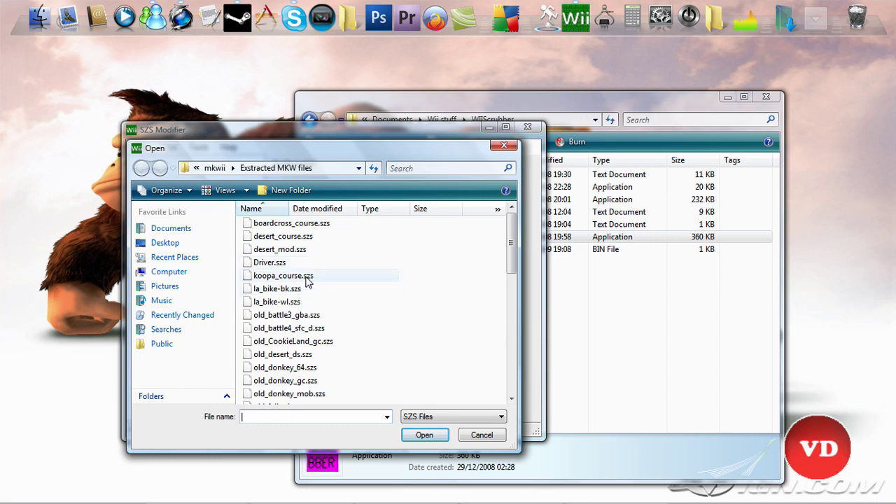
click(300, 277)
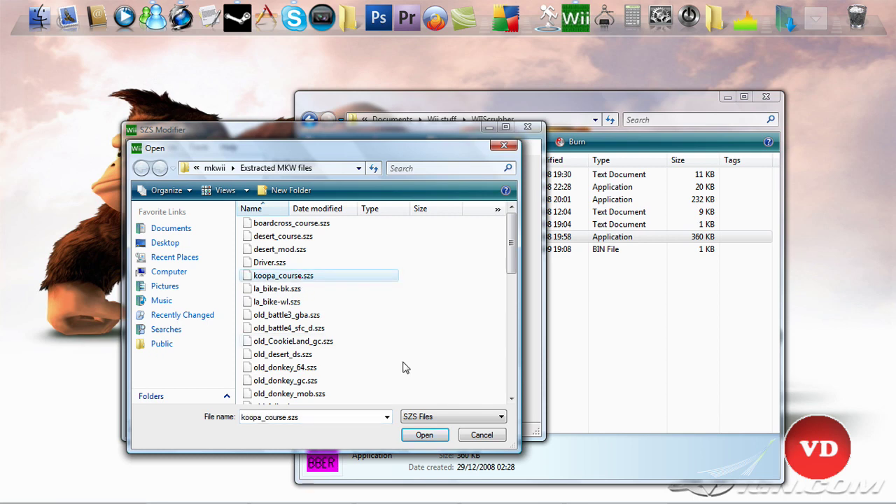
click(423, 436)
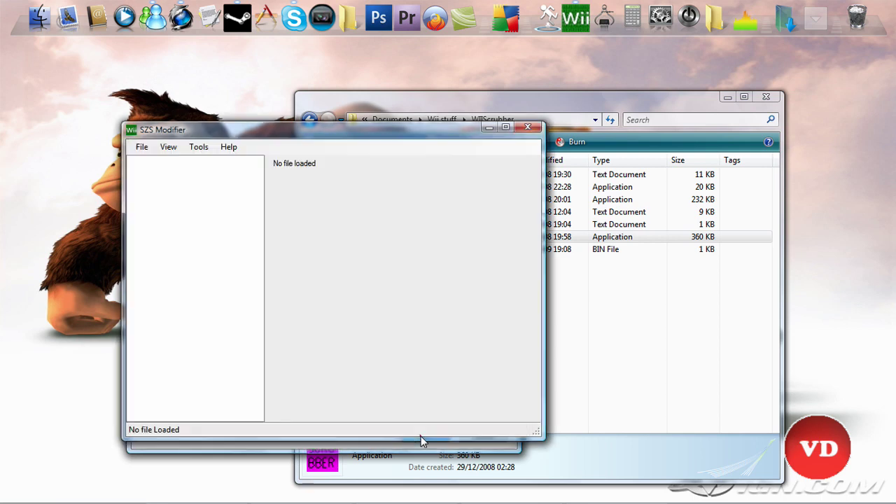
Step: Expand koopa_course.szs to course_model.brres and preview its textures, from ef_arrowGradS down to k_carpet002
click(134, 162)
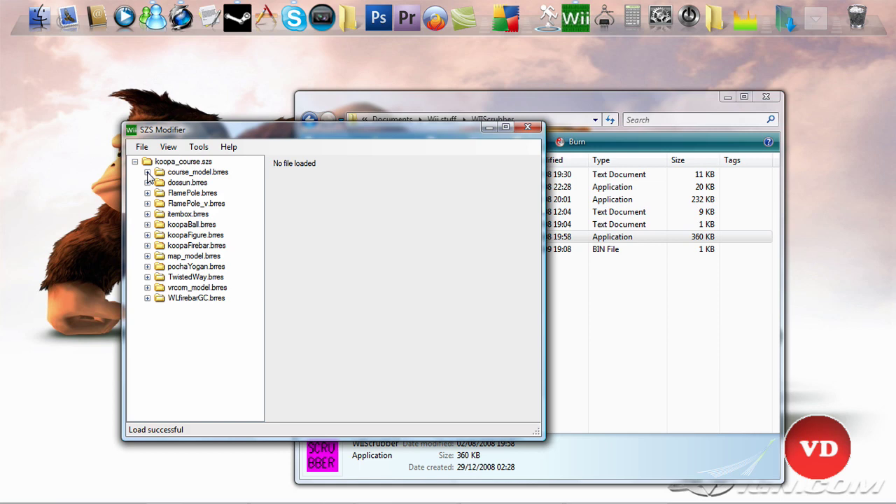
click(148, 172)
click(189, 237)
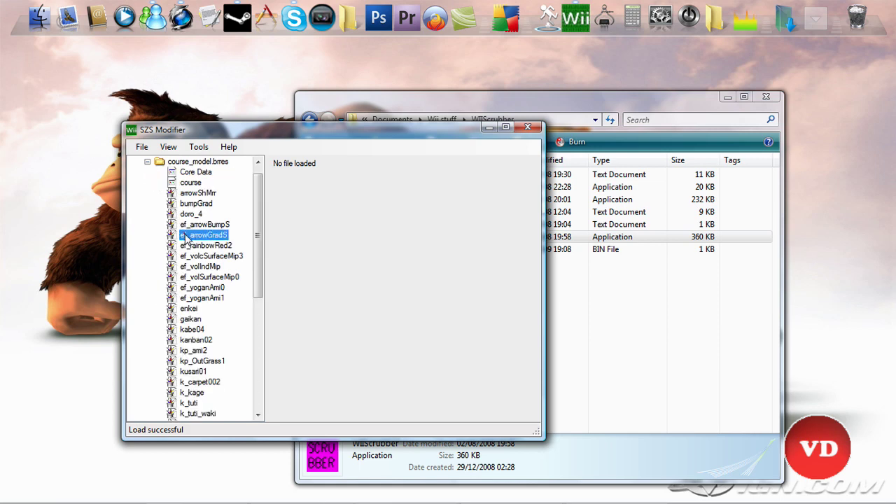
click(189, 246)
click(196, 257)
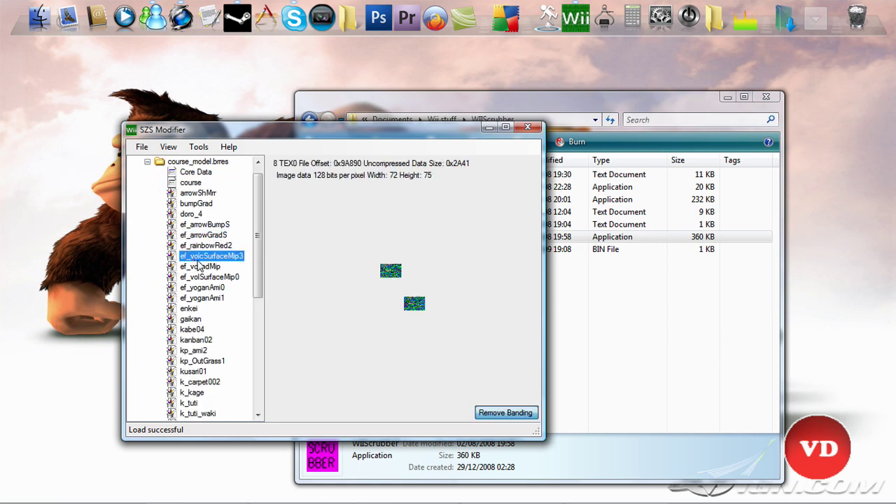
click(203, 267)
click(224, 278)
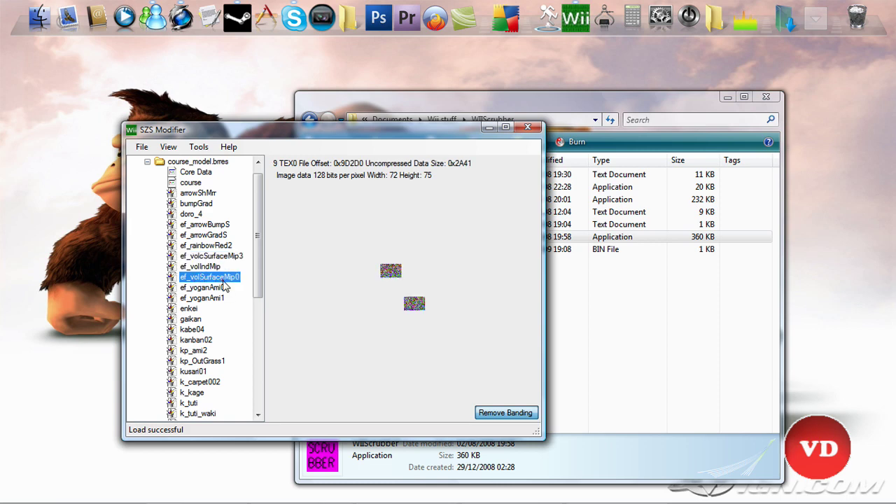
click(221, 288)
click(220, 297)
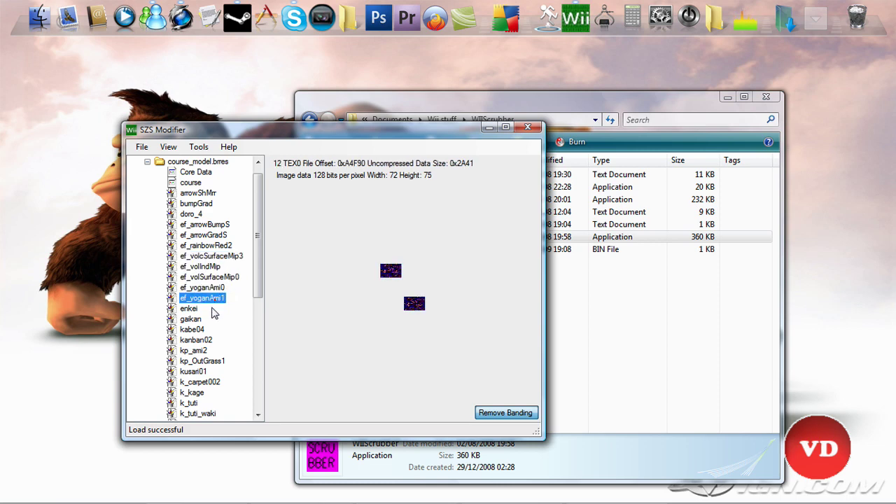
click(190, 342)
click(200, 361)
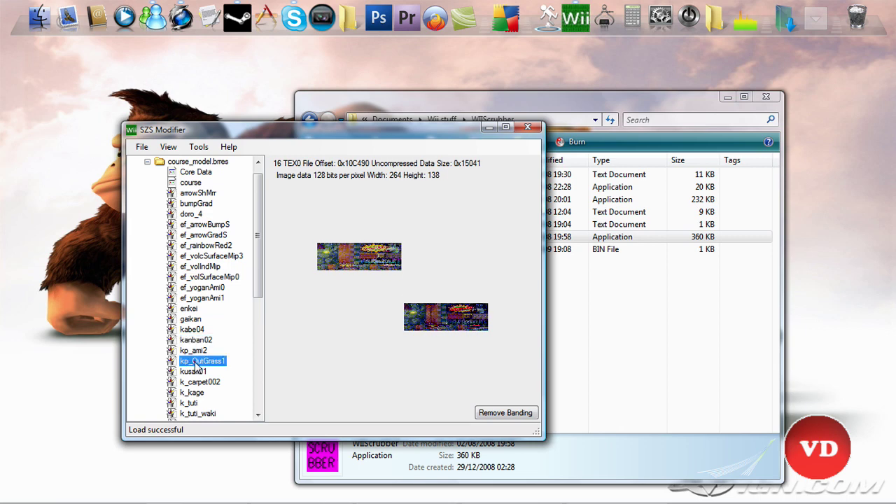
click(203, 384)
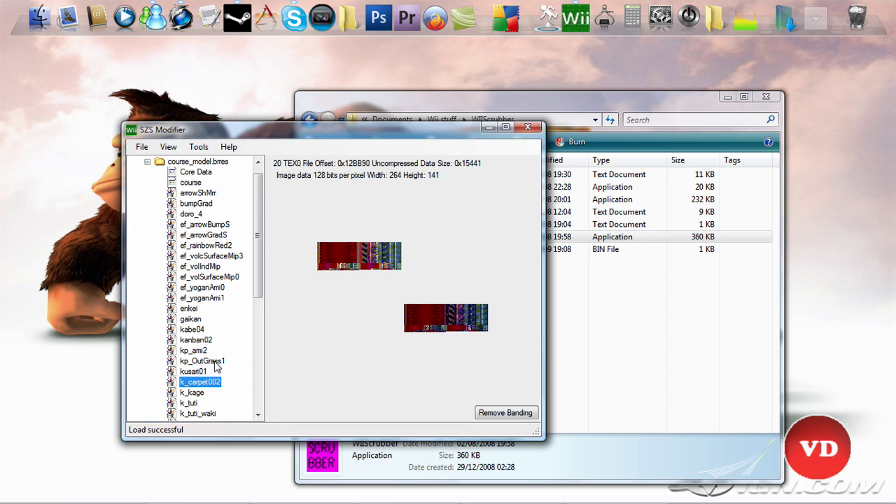
Step: Open the k_carpet002 image in the texture editor and examine its export, import and editing options
drag(257, 217, 257, 257)
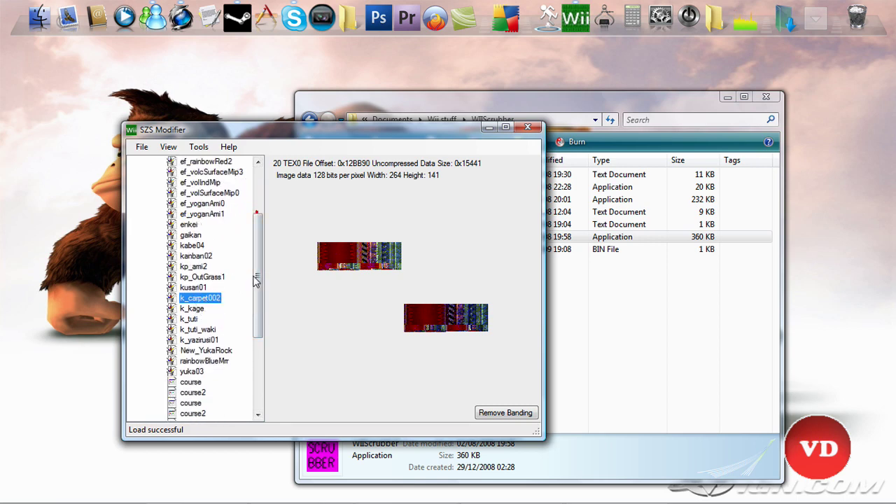
double_click(365, 261)
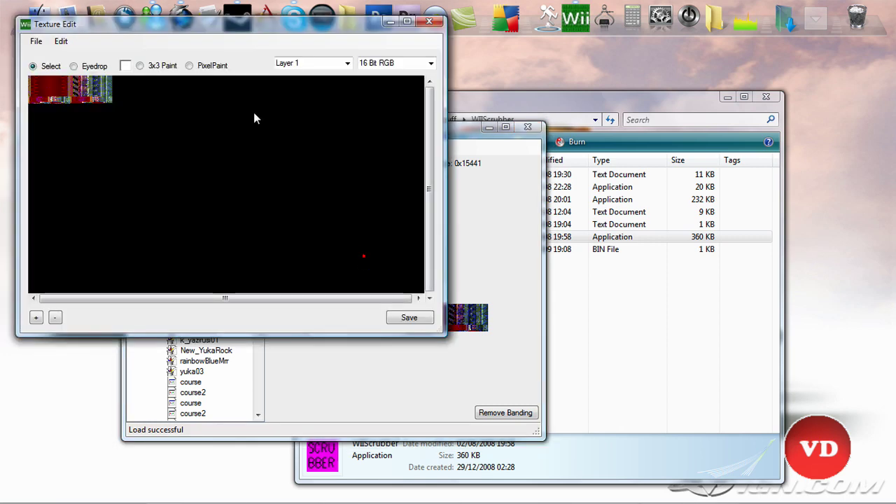
click(36, 42)
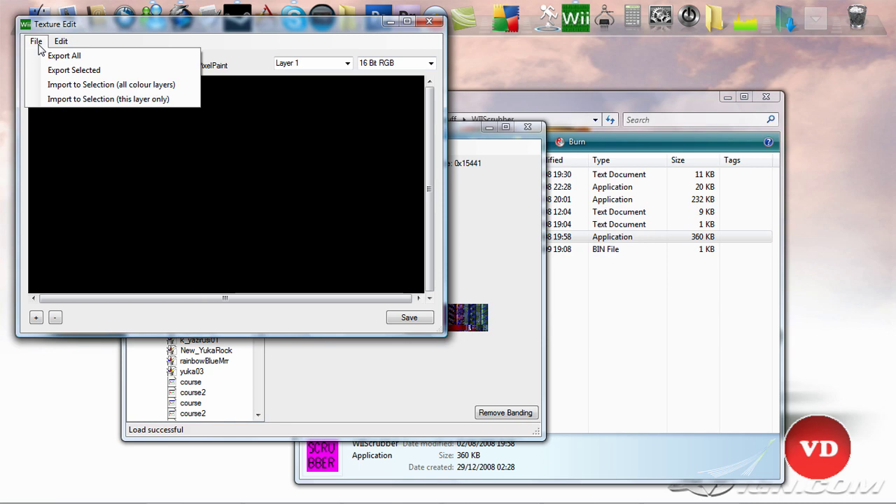
click(37, 44)
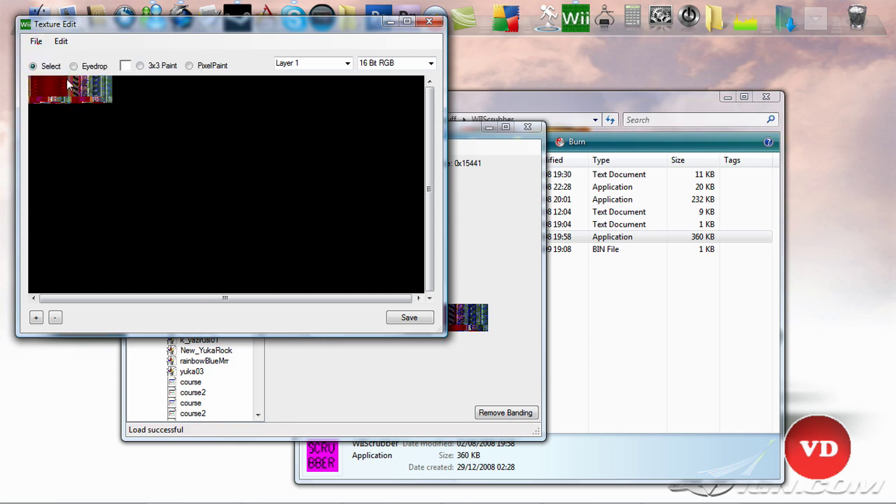
click(57, 43)
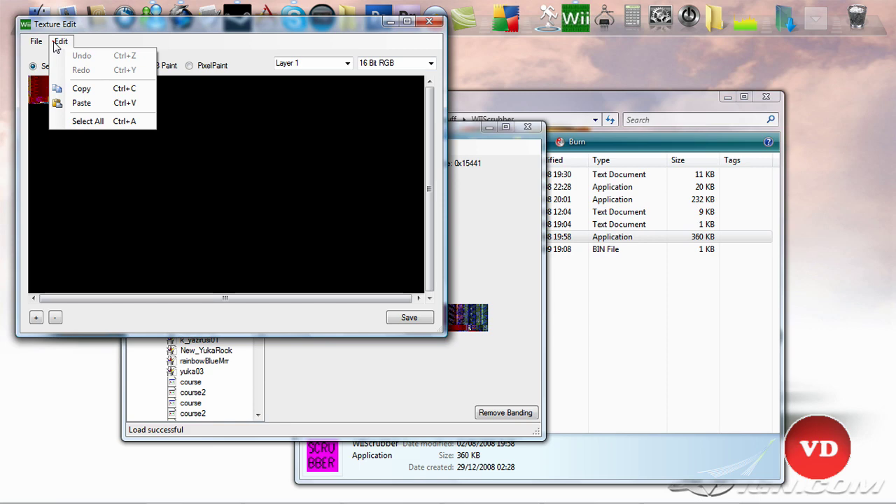
click(58, 44)
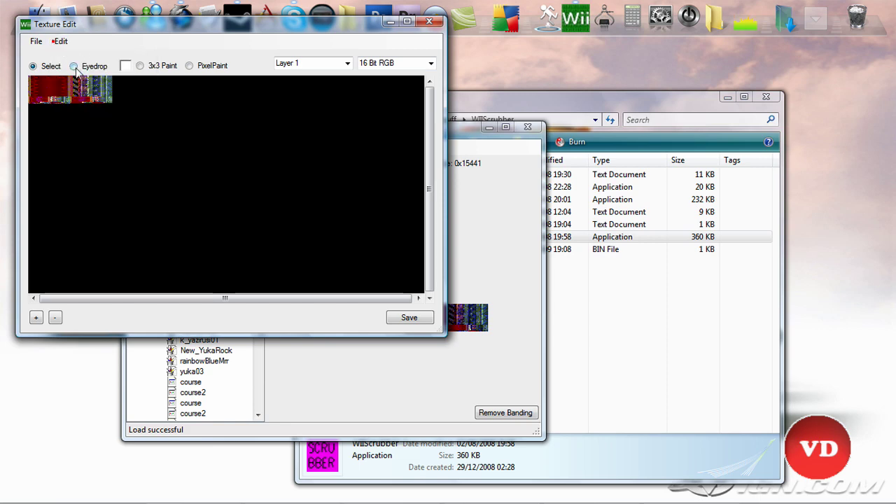
Step: Sample the texture's dark red with Eyedrop and paint strokes across the k_carpet002 image with 3x3 Paint
click(74, 66)
click(66, 95)
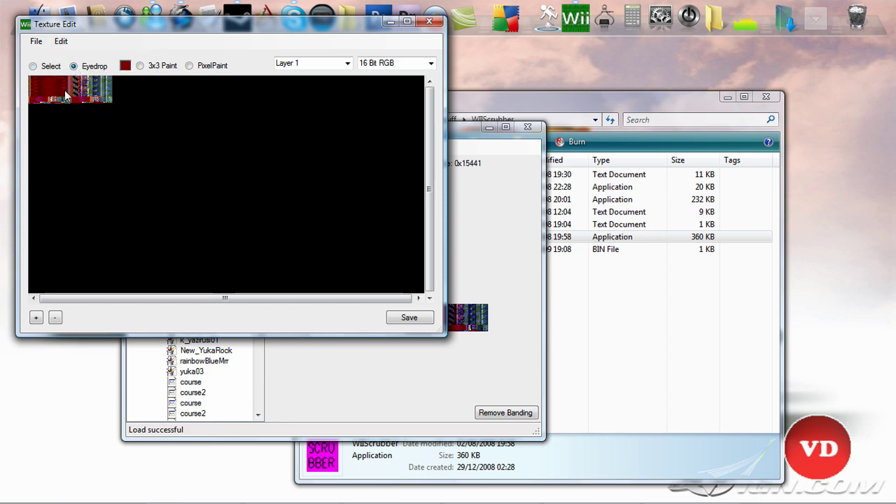
click(141, 65)
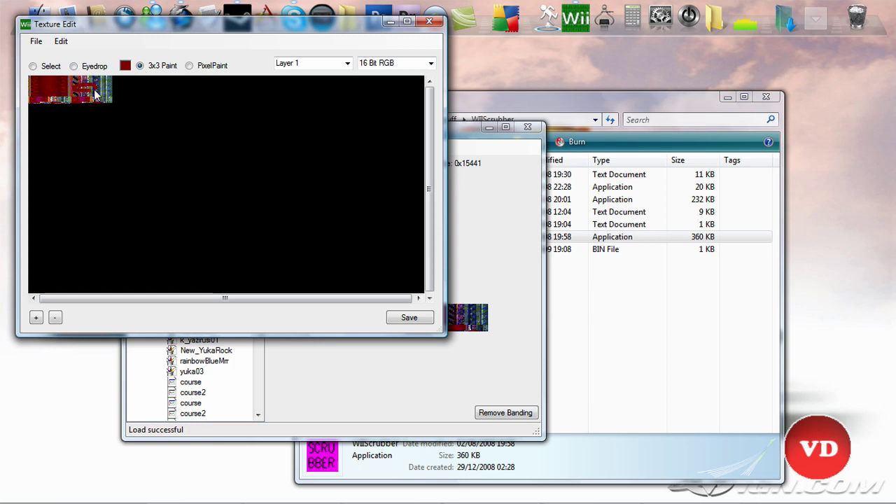
mouse_move(82, 88)
mouse_down()
mouse_move(44, 95)
mouse_move(89, 90)
mouse_move(44, 84)
mouse_up()
Step: Close the texture editor and discard the painted changes
click(404, 317)
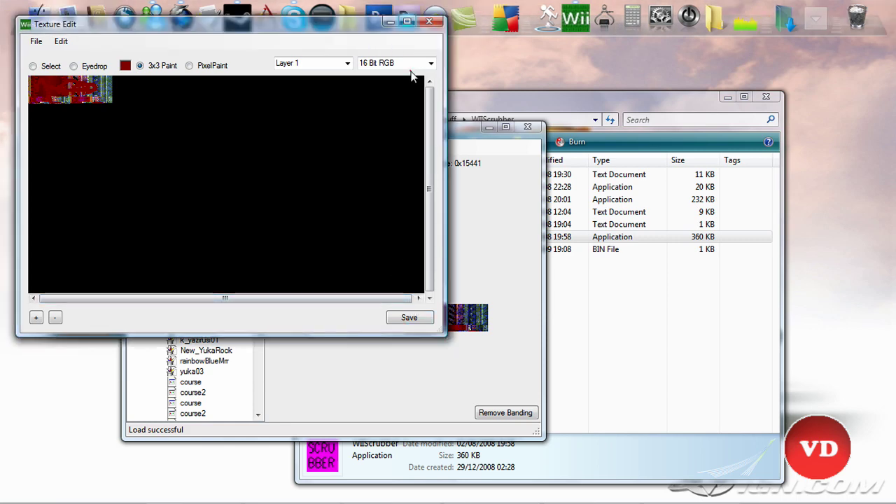
click(429, 21)
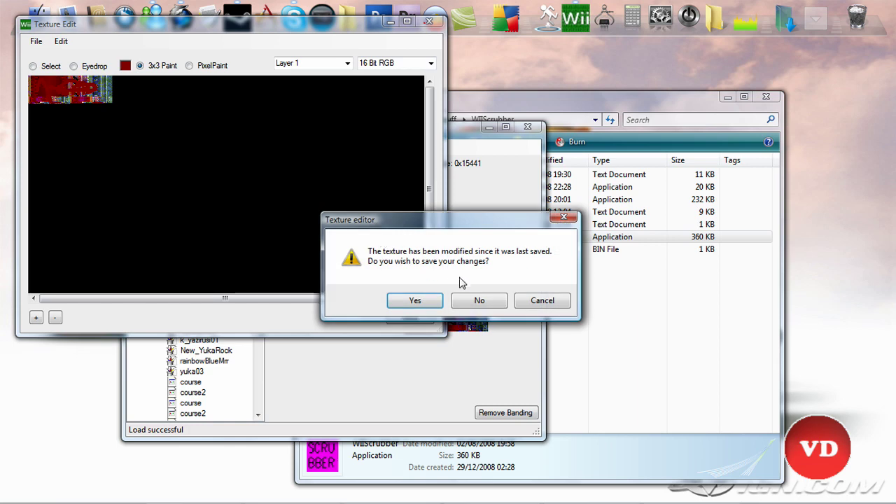
click(473, 302)
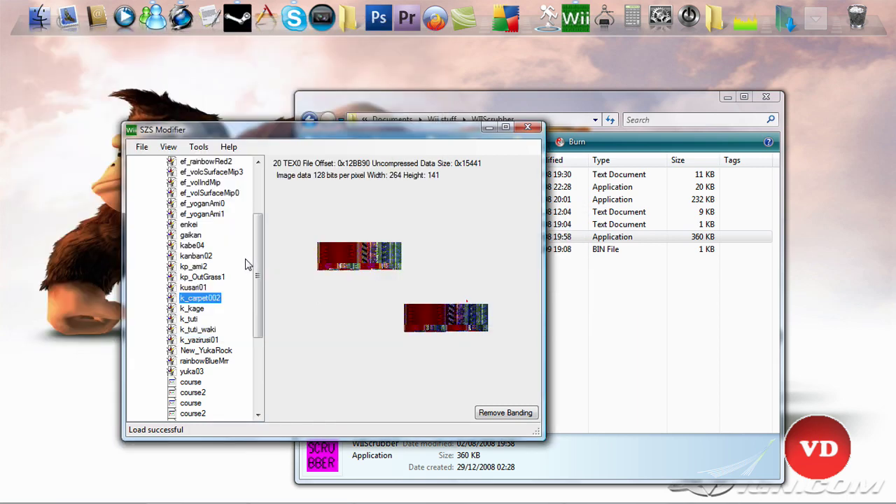
Step: Save the course file as whatever.szs in Exstracted MKW files, replacing the existing file
scroll(247, 263, up, 3)
click(142, 147)
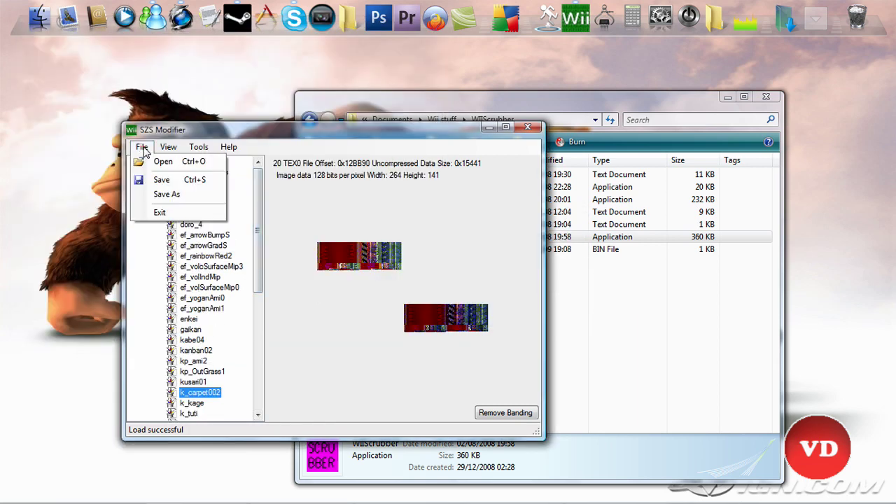
click(165, 193)
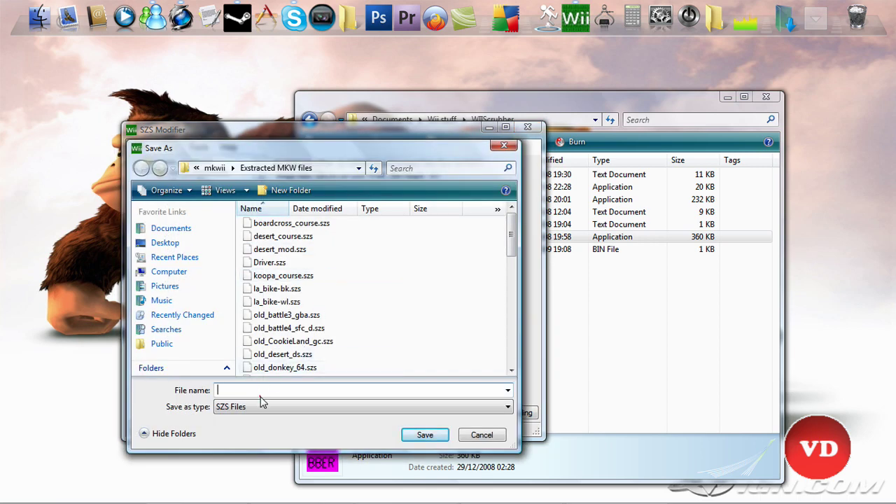
text(whate)
key(BackSpace)
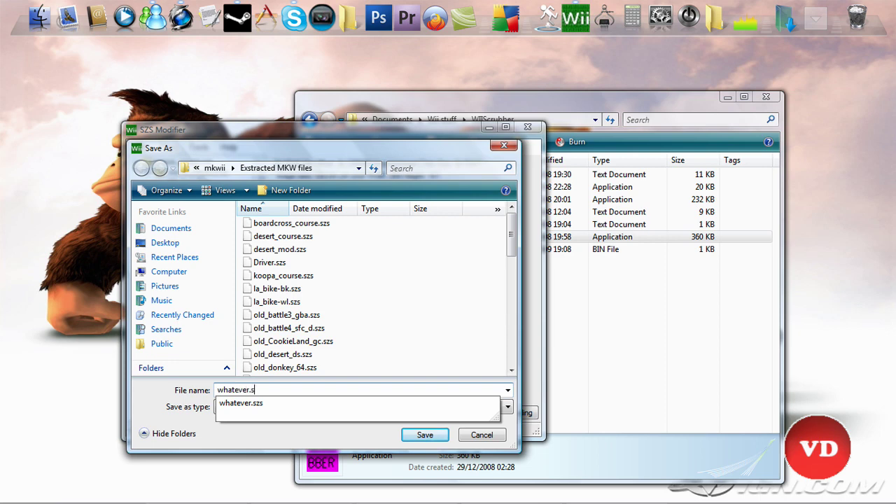
click(263, 402)
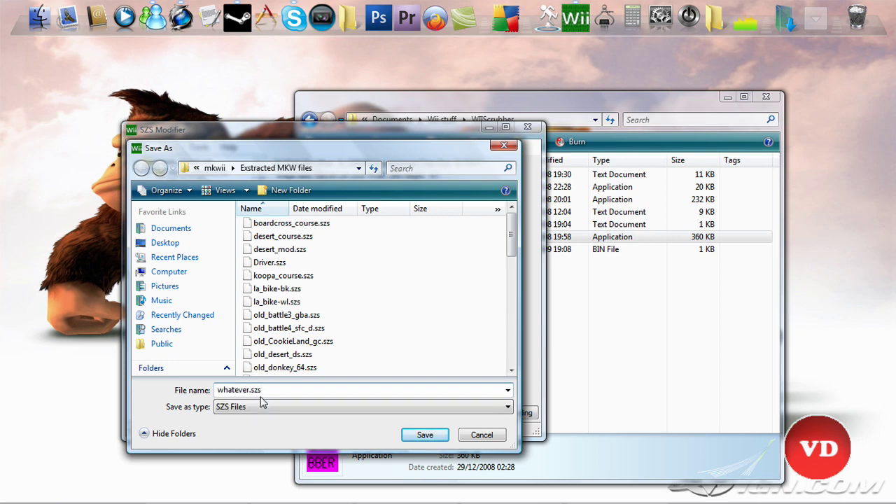
click(422, 434)
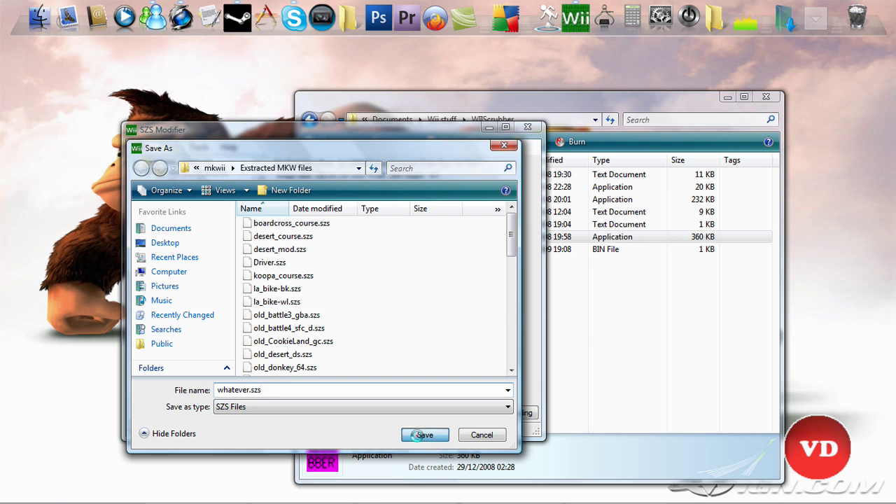
click(489, 264)
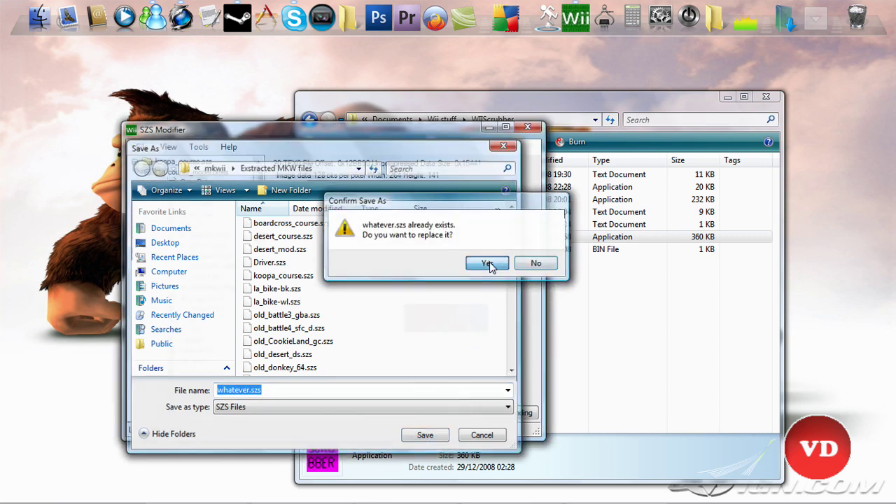
Step: Switch to WIIScrubber and try to replace block_battle.szs in the Course folder, cancelling the choice of a replacement file
click(489, 128)
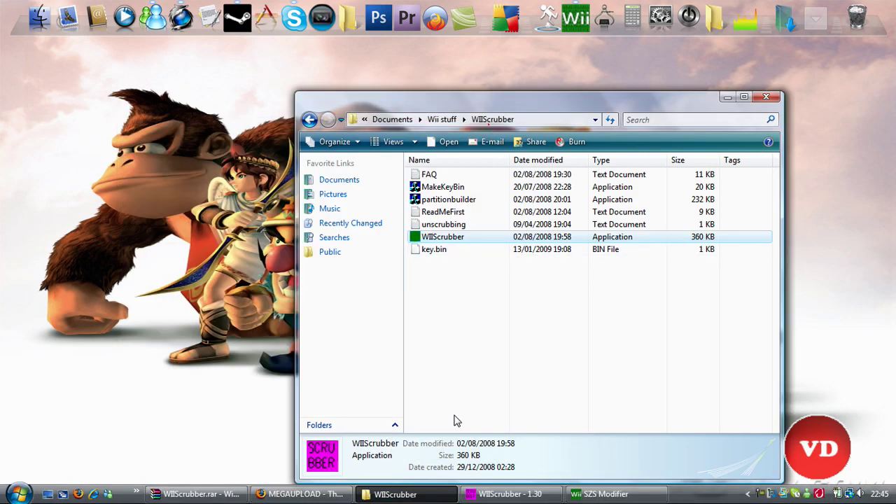
click(526, 495)
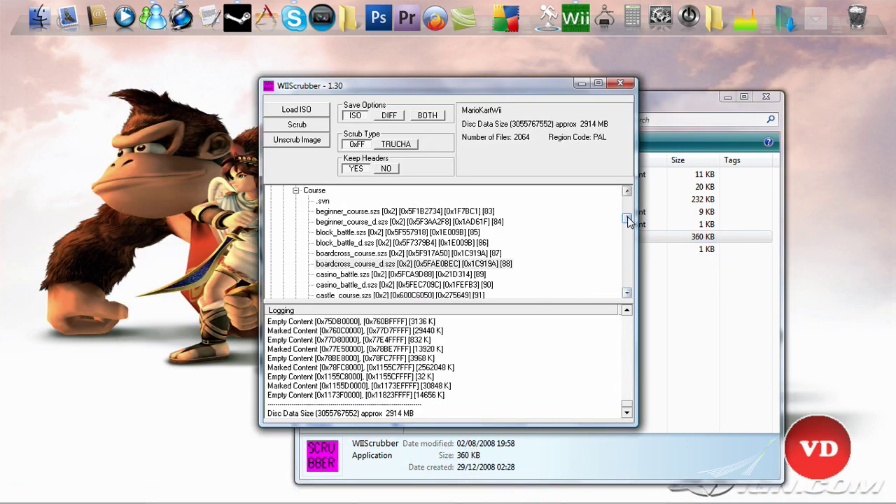
scroll(627, 217, down, 2)
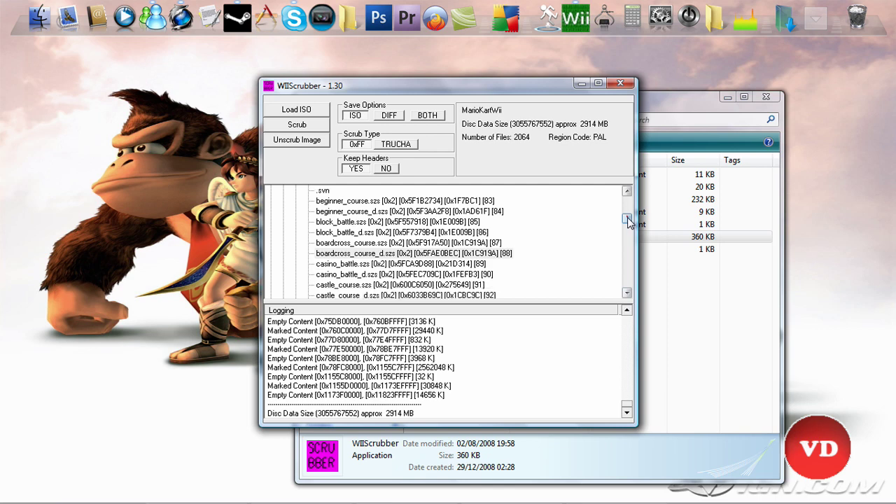
click(422, 264)
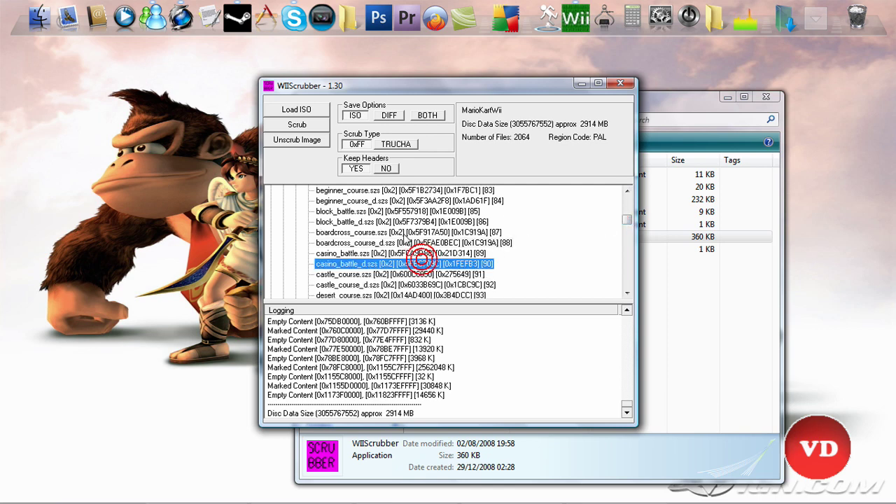
click(381, 212)
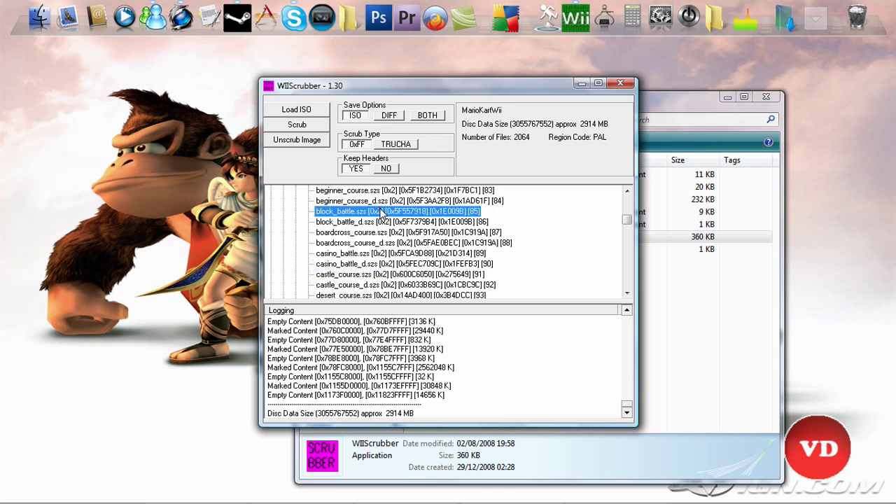
right_click(382, 212)
click(402, 233)
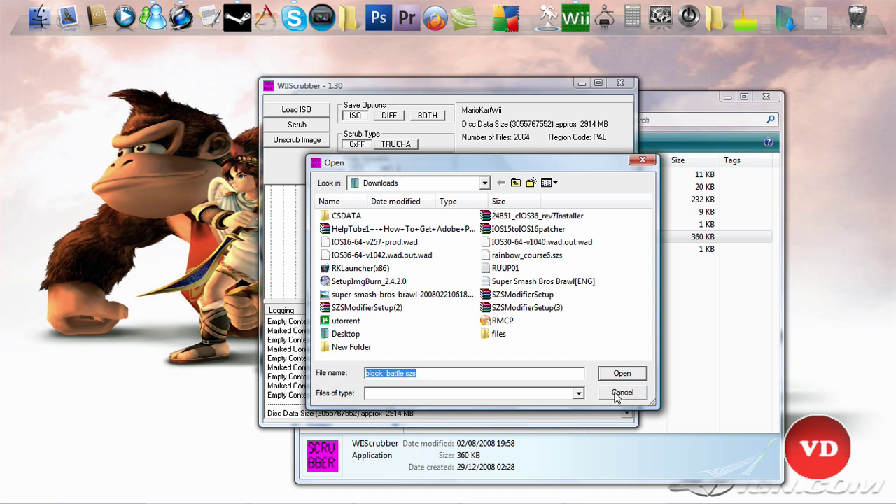
click(528, 372)
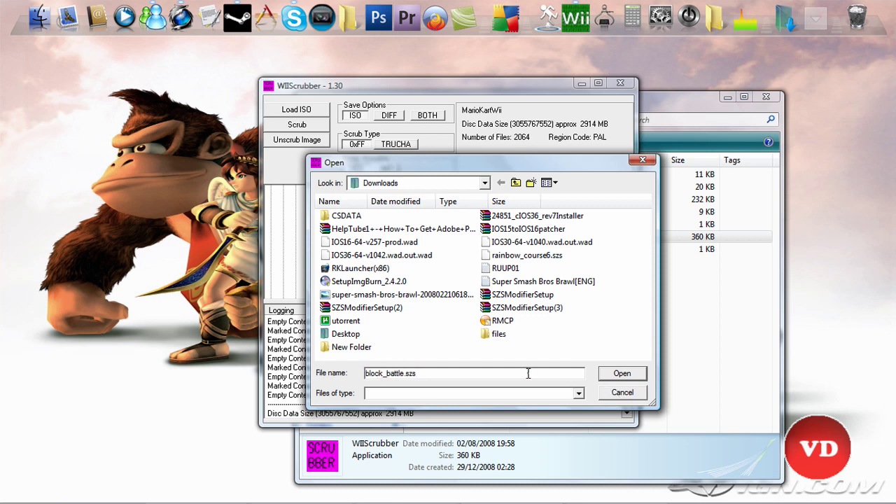
click(622, 393)
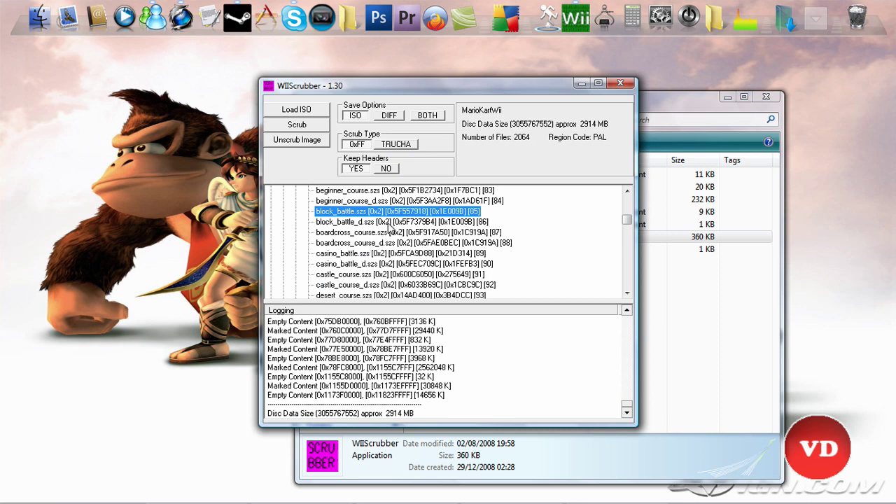
Step: Select block_battle_d.szs in the Course folder and exit WIIScrubber
click(364, 222)
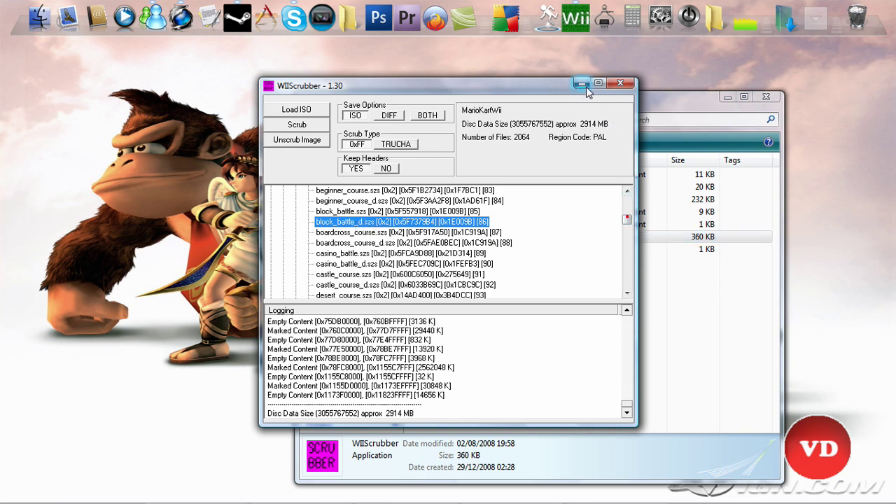
click(620, 84)
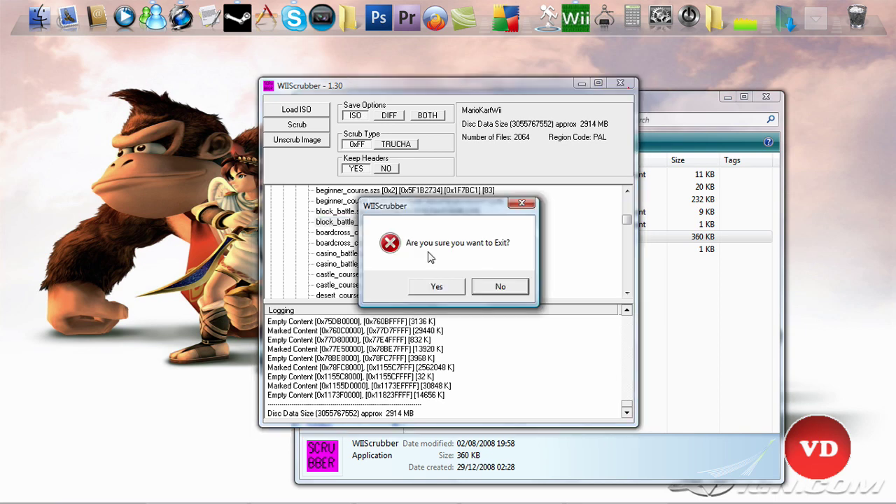
click(432, 289)
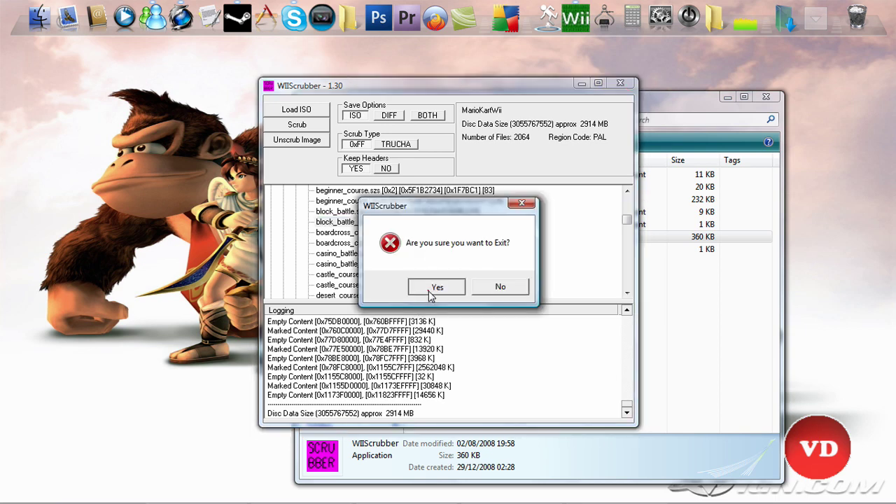
Step: Switch to ImgBurn and set up writing the RMCP image from Downloads to disc with Verify enabled
click(439, 35)
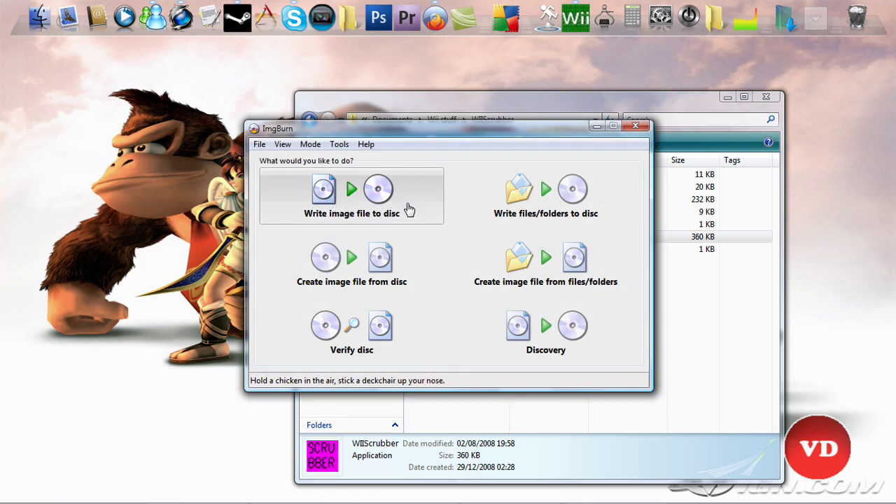
click(370, 201)
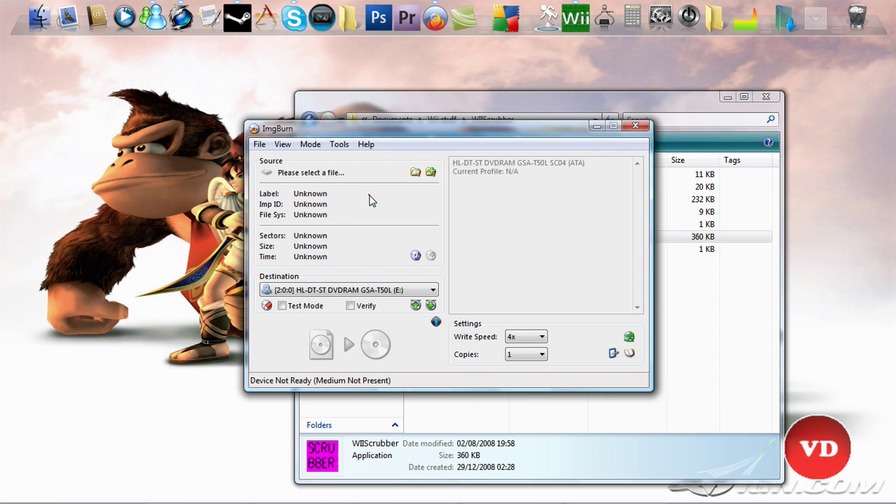
click(416, 173)
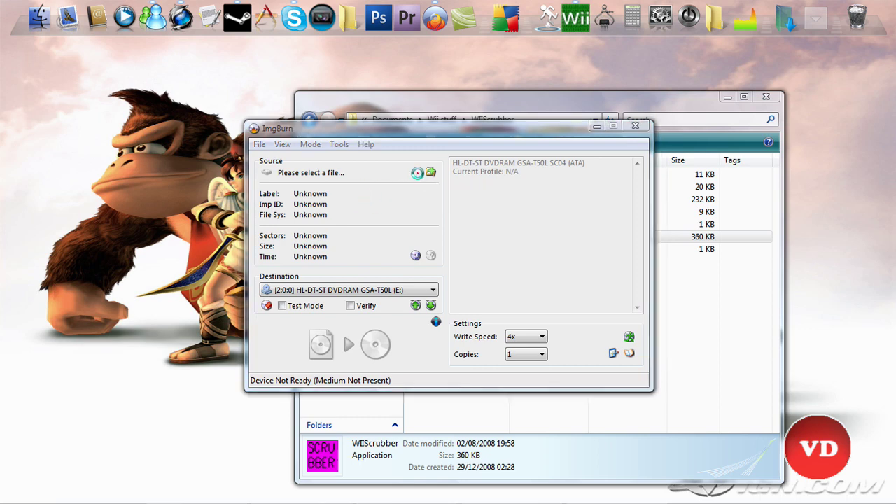
click(389, 234)
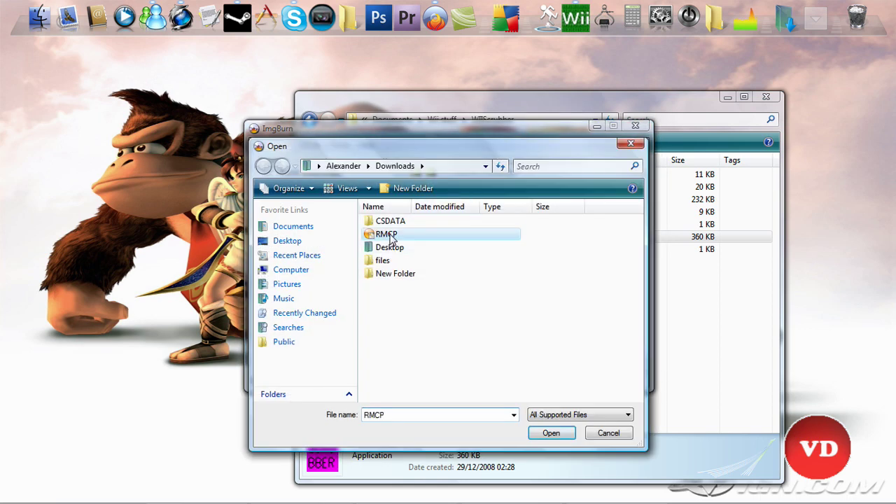
click(545, 434)
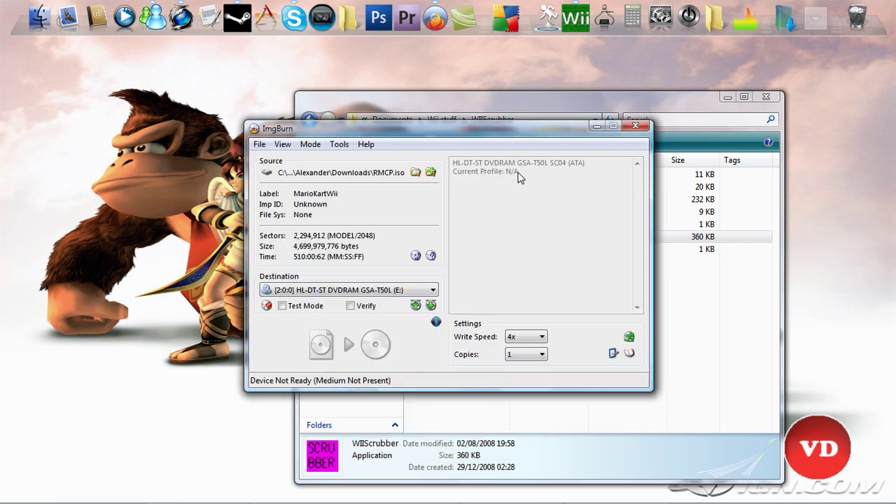
click(351, 308)
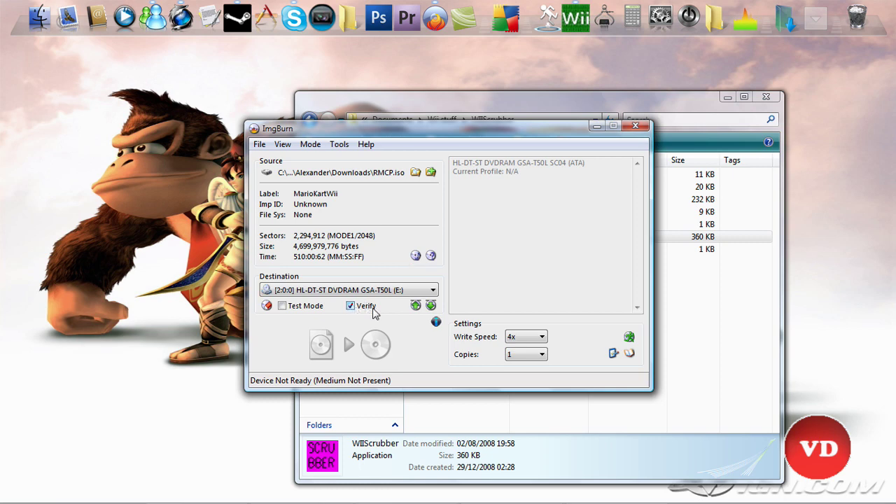